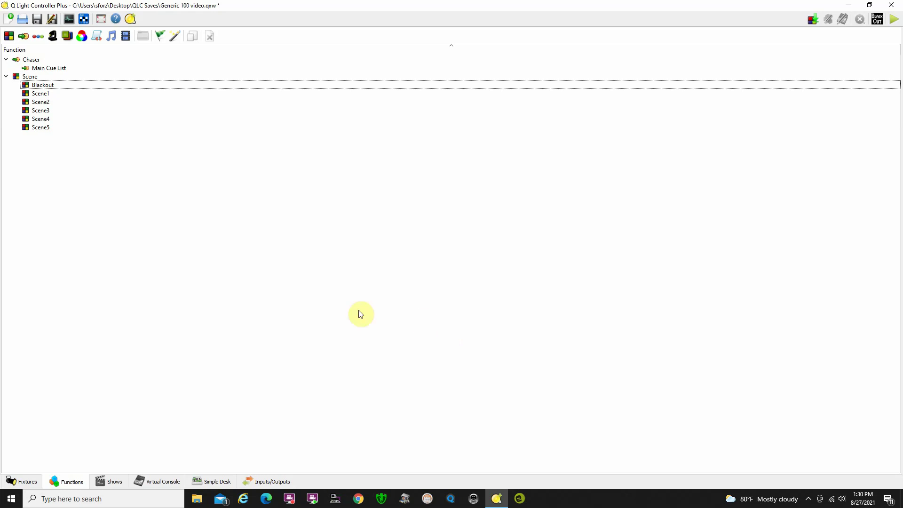
# - Open the Virtual Console and look through its Channels 51-100 and Buttons pages, returning to Channels 1-50
pyautogui.click(173, 488)
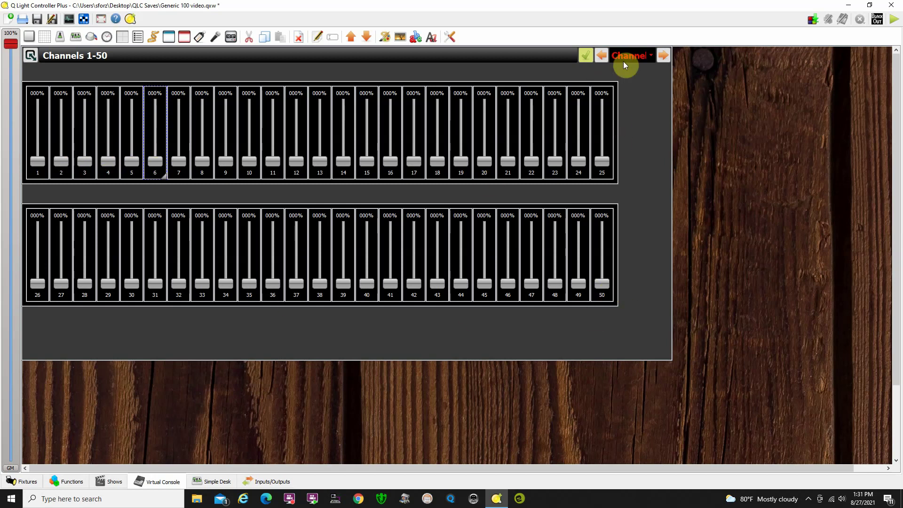
pyautogui.click(664, 58)
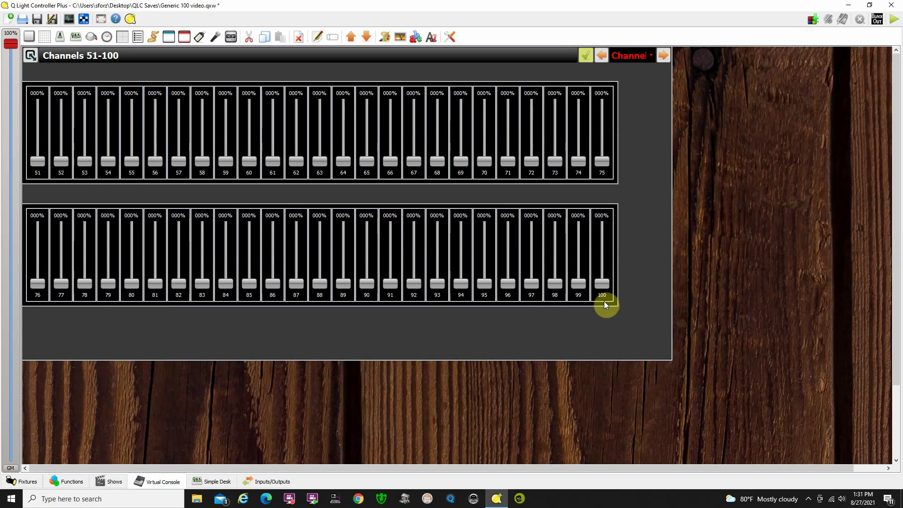
pyautogui.click(664, 57)
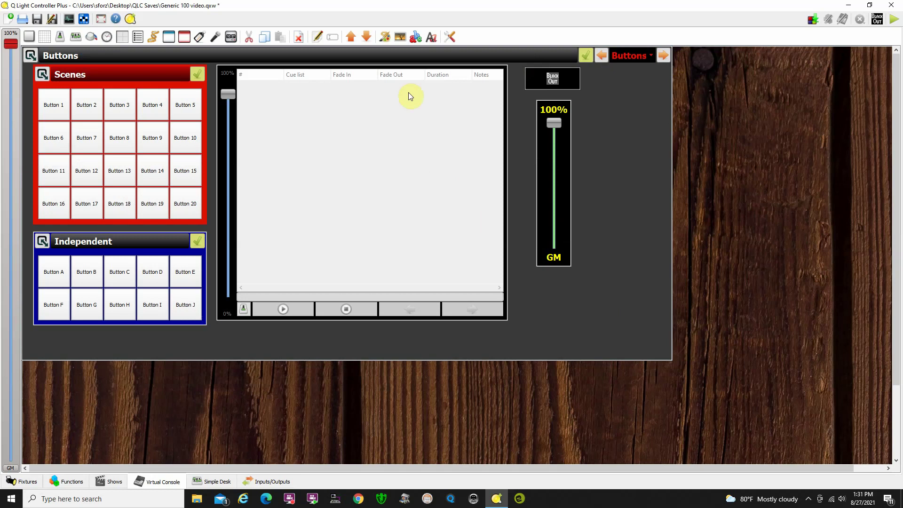
pyautogui.click(601, 56)
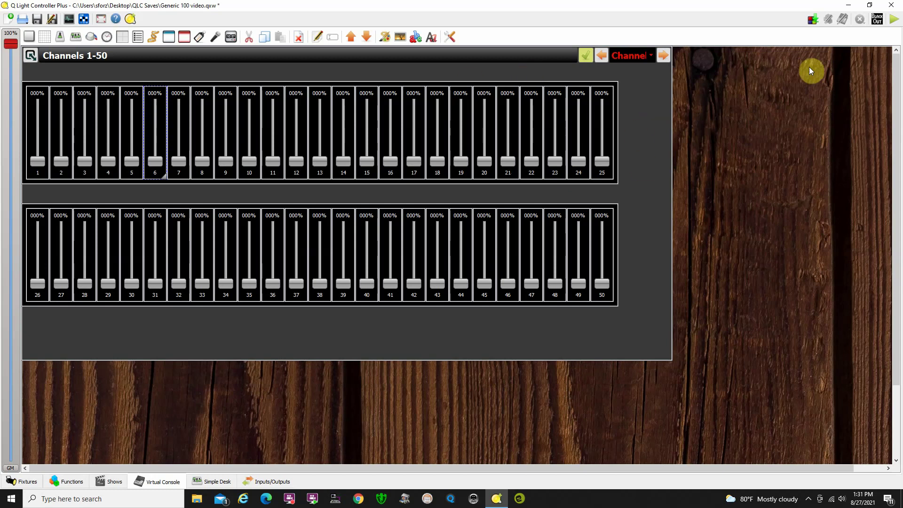
# - Switch to operate mode, raise the channel 18 fader, bring it back to zero, and return to design mode
pyautogui.click(895, 19)
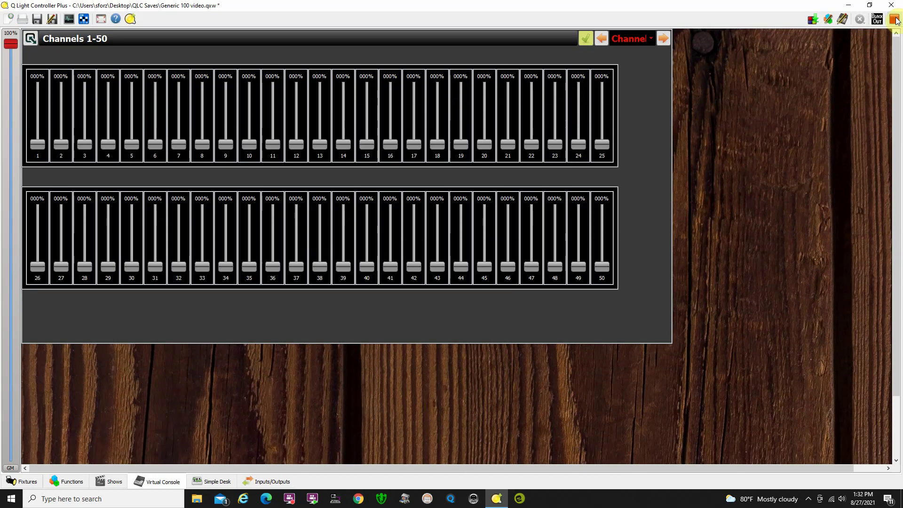
pyautogui.moveTo(438, 143); pyautogui.dragTo(437, 103)
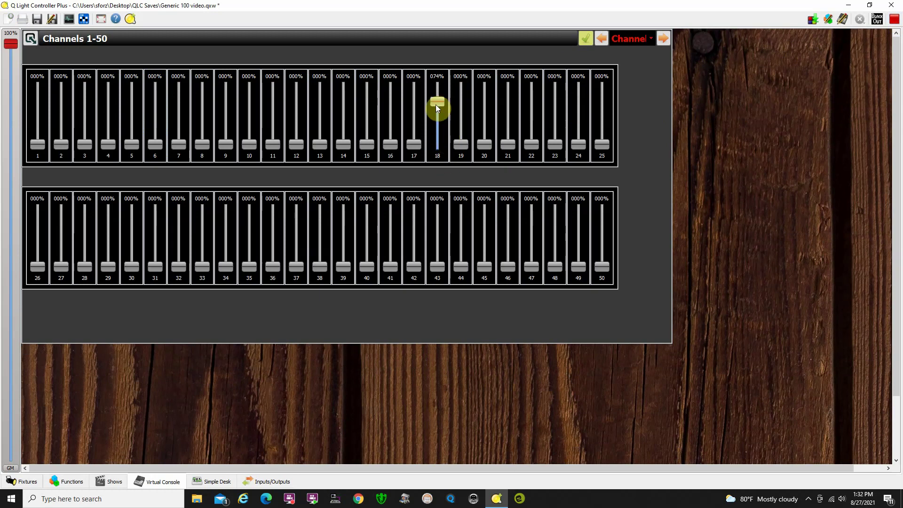
pyautogui.scroll(1, 439, 106)
pyautogui.moveTo(439, 86); pyautogui.dragTo(443, 147)
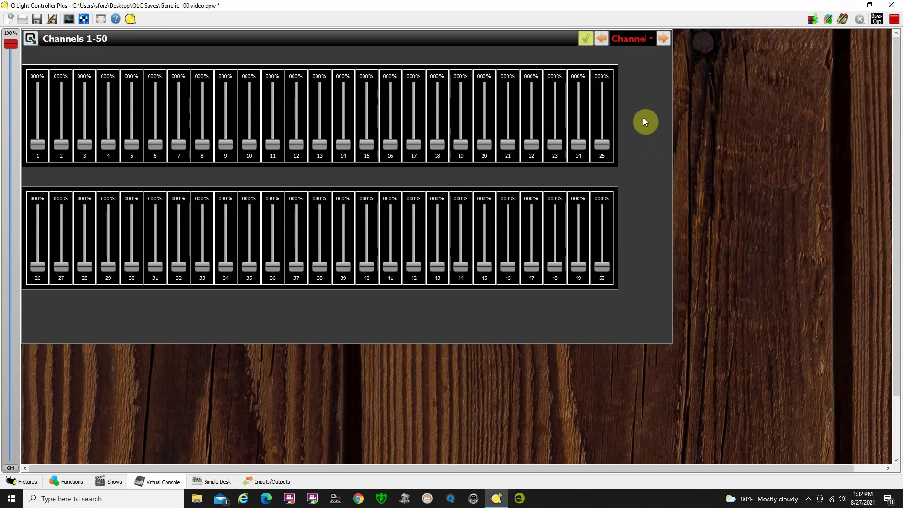
pyautogui.click(895, 19)
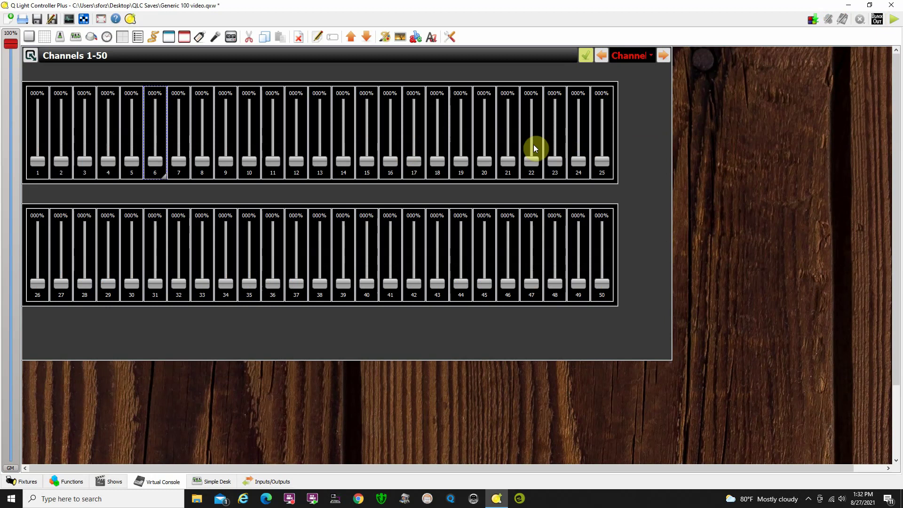
# - Try moving the channel 21 fader in design mode, and test the channel 22 fader in operate mode before returning to design mode
pyautogui.moveTo(506, 163); pyautogui.dragTo(515, 120)
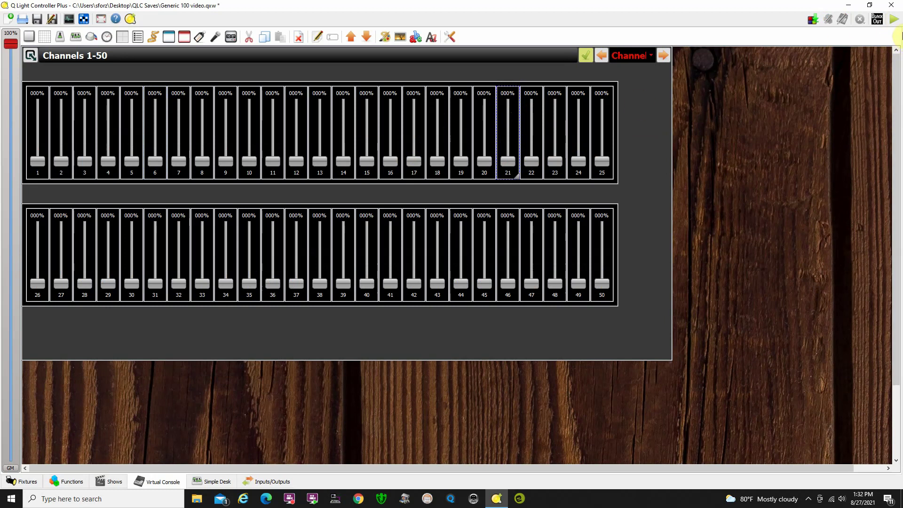
pyautogui.click(894, 20)
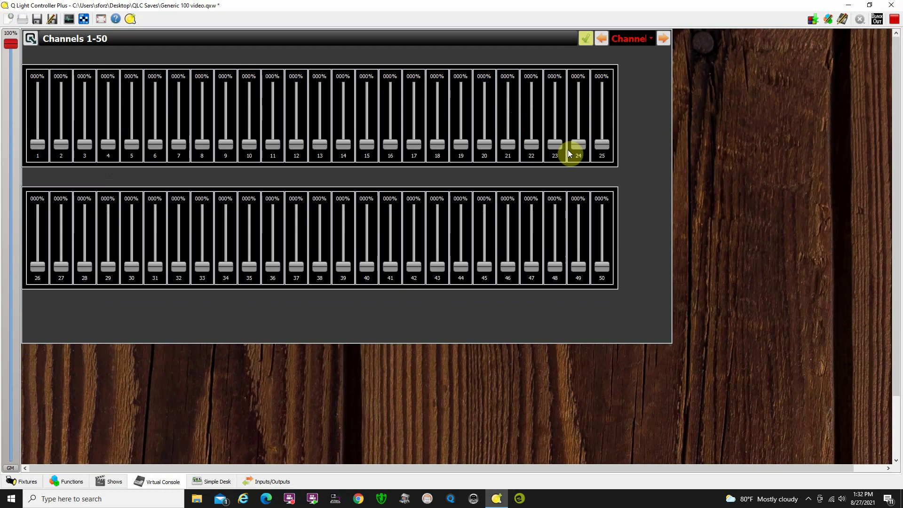
pyautogui.click(538, 124)
pyautogui.moveTo(539, 124); pyautogui.dragTo(532, 148)
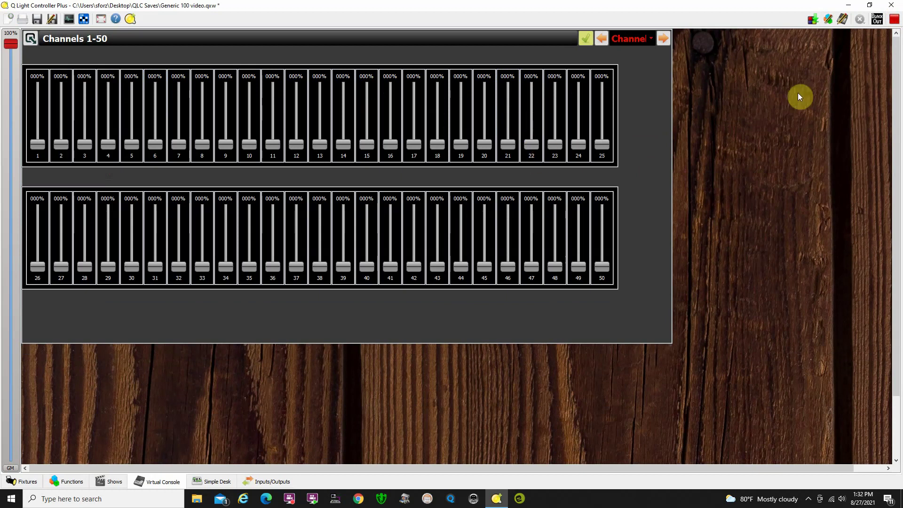
pyautogui.click(895, 22)
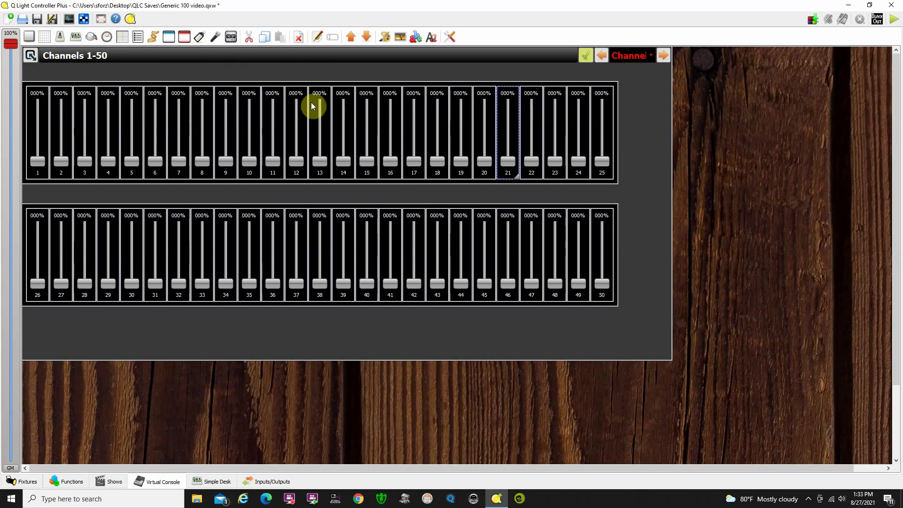
# - Shrink the Channels 1-50 frame in width and height so it fits more closely around the two rows of faders
pyautogui.click(619, 320)
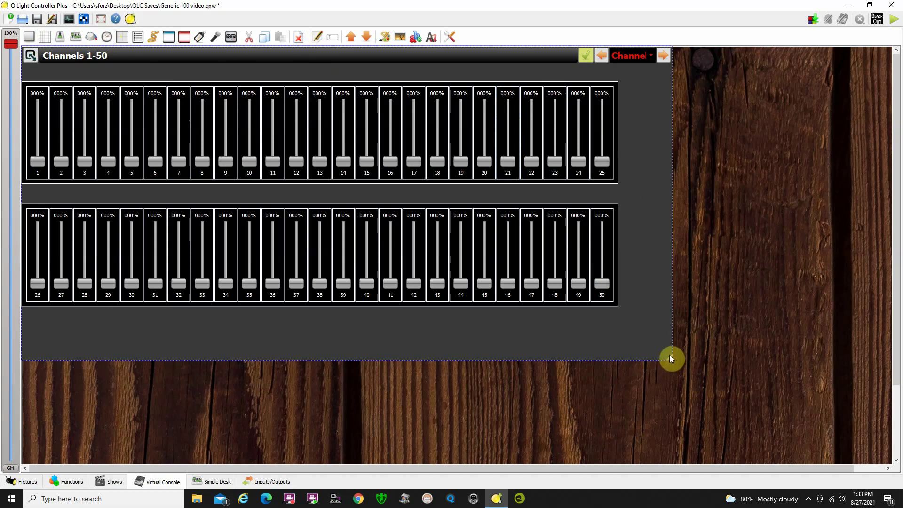
pyautogui.moveTo(671, 361); pyautogui.dragTo(634, 329)
# - Review the frame's general and page settings in its properties, and close them
pyautogui.doubleClick(258, 54)
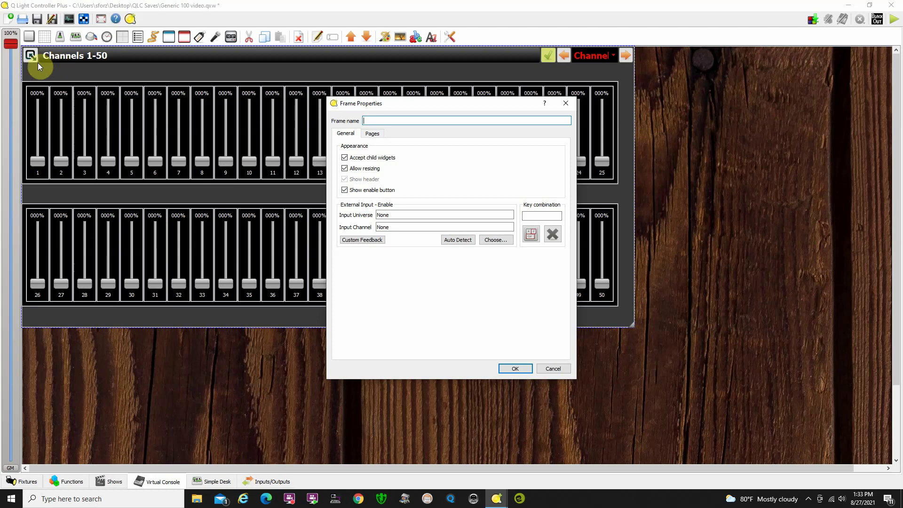
pyautogui.click(375, 136)
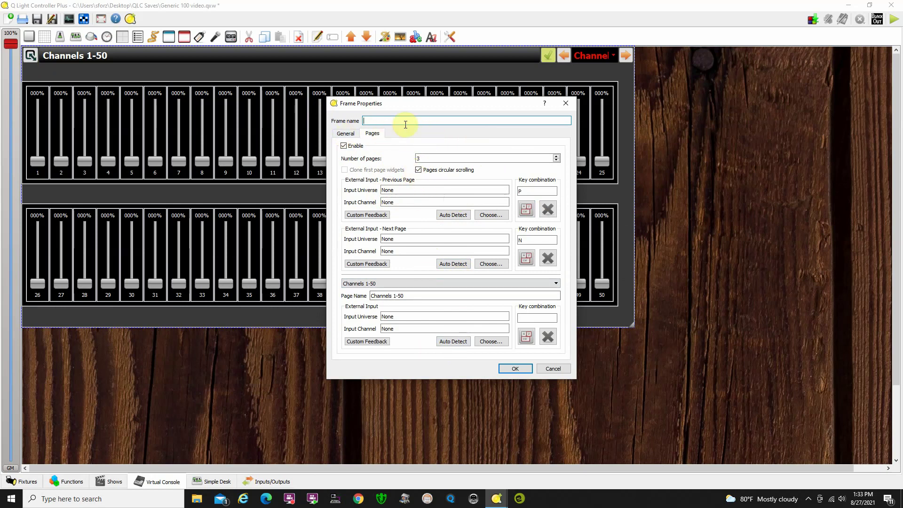
pyautogui.click(342, 133)
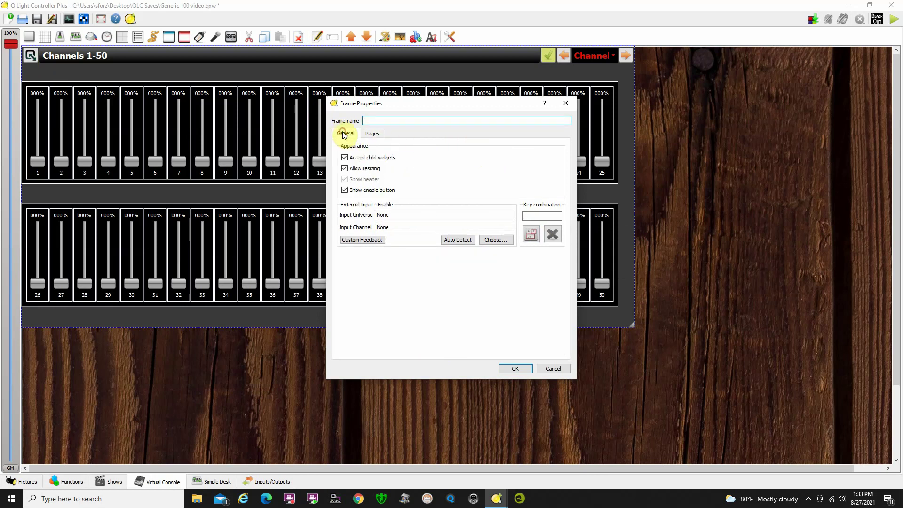
pyautogui.click(516, 369)
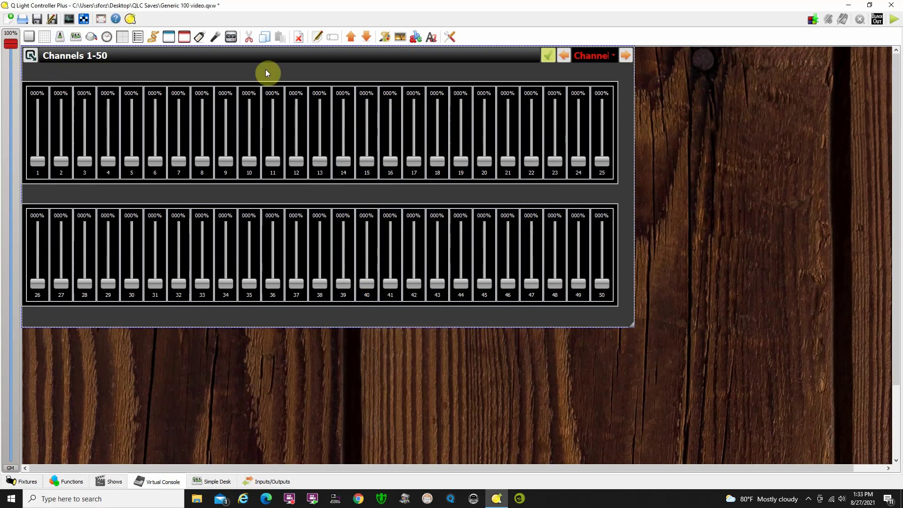
# - Demonstrate collapsing and expanding the frame, and move forward and back through its pages
pyautogui.click(30, 56)
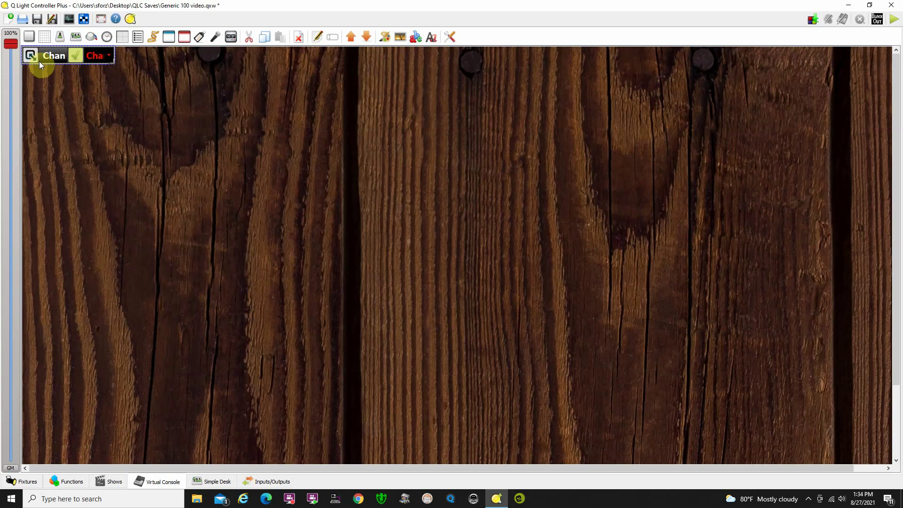
pyautogui.click(30, 56)
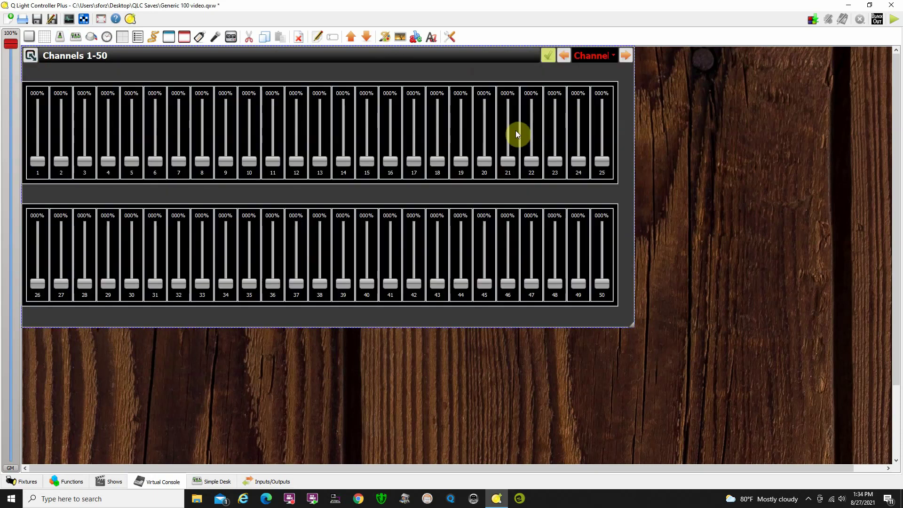
pyautogui.click(630, 55)
pyautogui.click(630, 55)
pyautogui.click(565, 56)
pyautogui.click(564, 55)
pyautogui.click(31, 56)
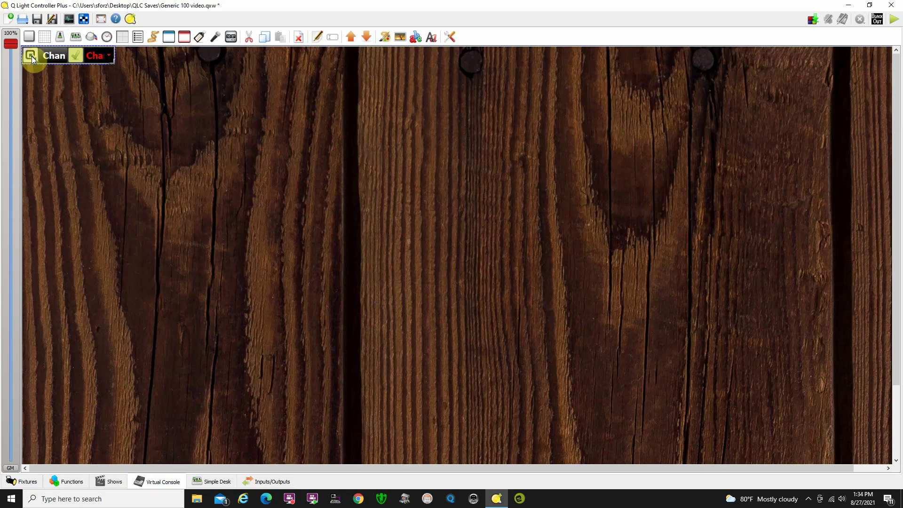
pyautogui.click(31, 55)
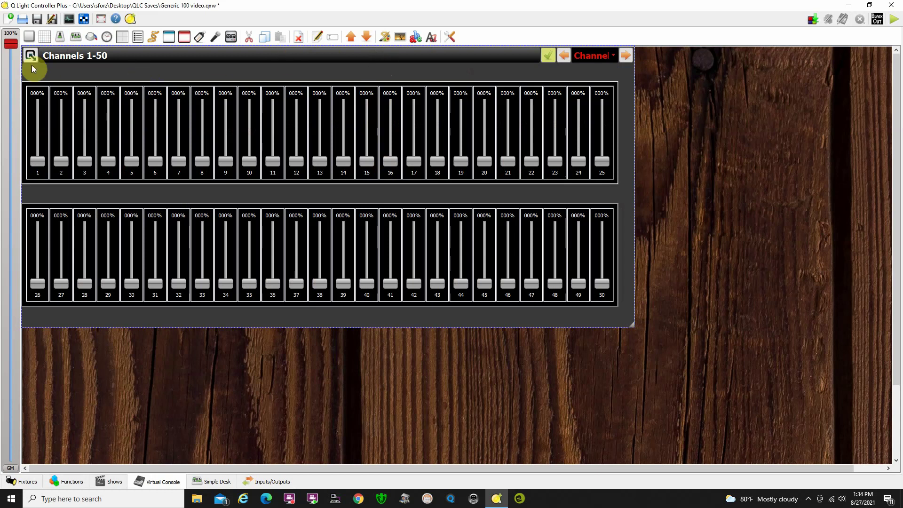
# - Inspect slider 1's general and level settings, including its FOH 1 dimmer assignment, and close the properties
pyautogui.doubleClick(42, 134)
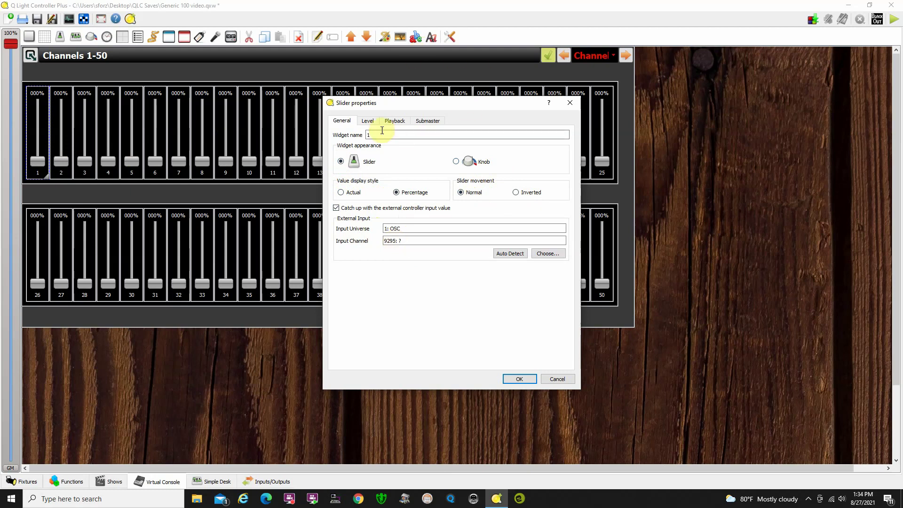
pyautogui.click(368, 121)
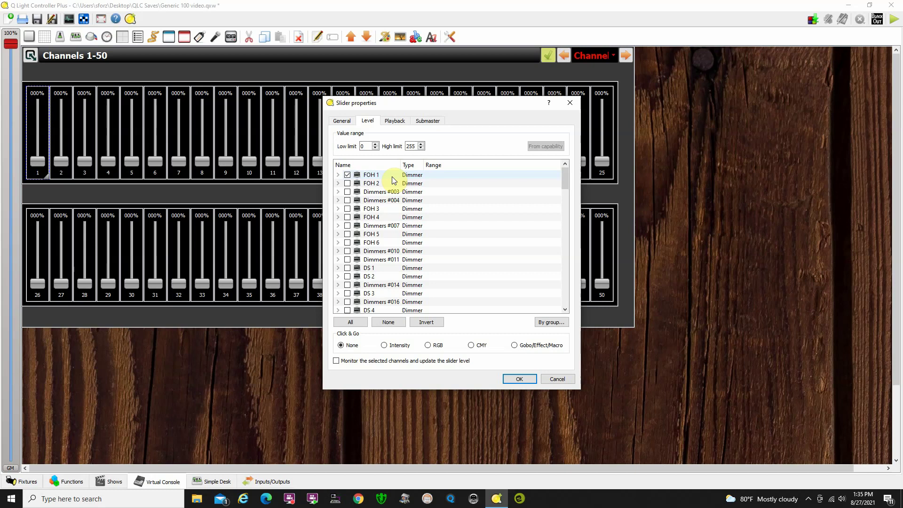
pyautogui.click(346, 174)
pyautogui.click(347, 174)
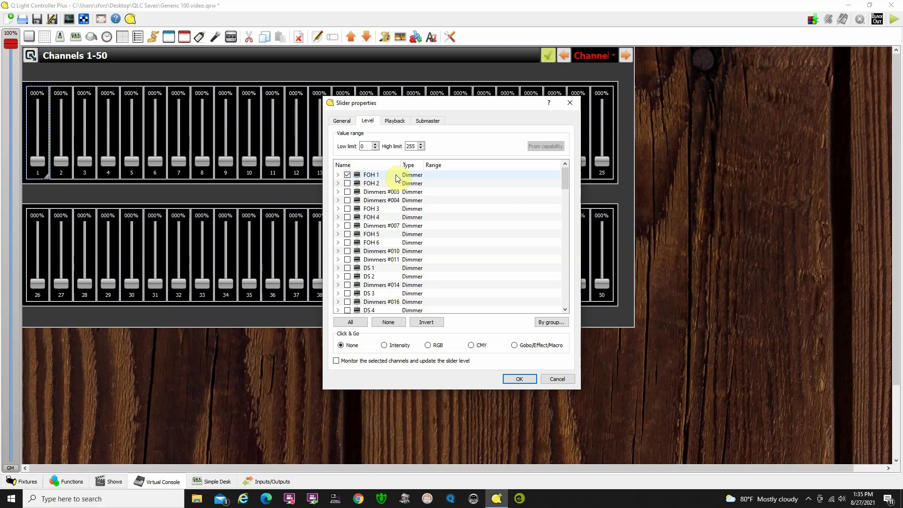
pyautogui.click(347, 122)
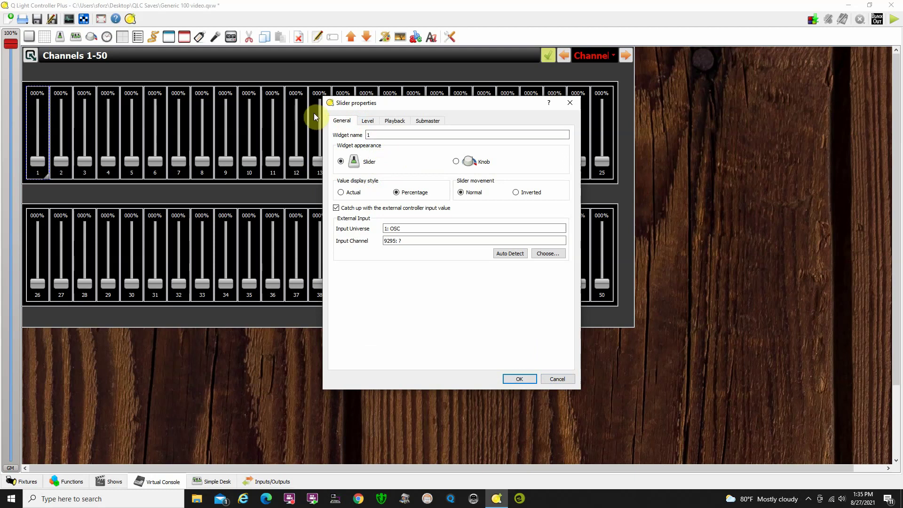
pyautogui.click(528, 380)
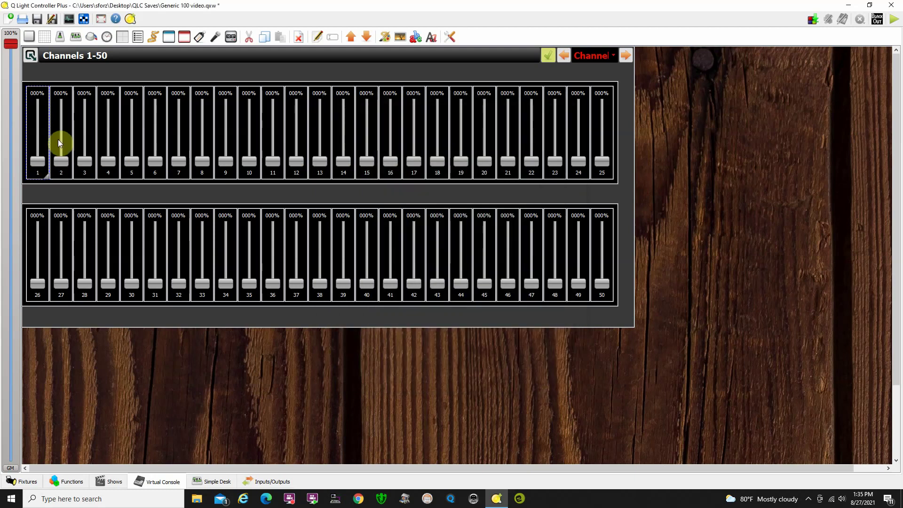
# - Check which dimmer is assigned to slider 2 in its level settings, and close the properties
pyautogui.click(66, 142)
pyautogui.doubleClick(67, 142)
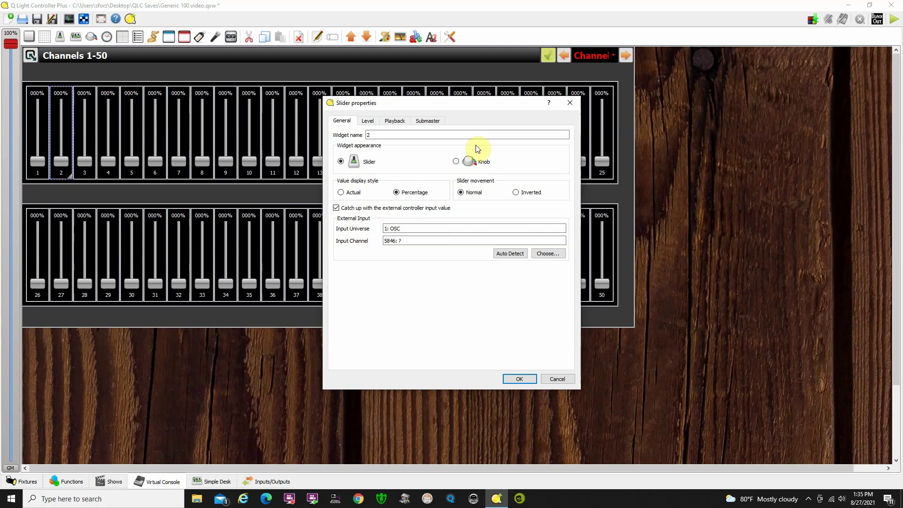
pyautogui.click(369, 121)
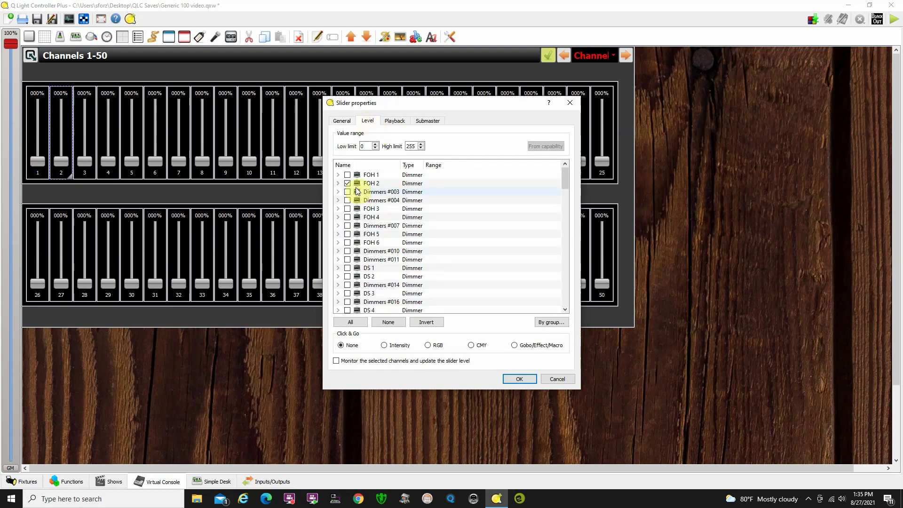
pyautogui.click(519, 378)
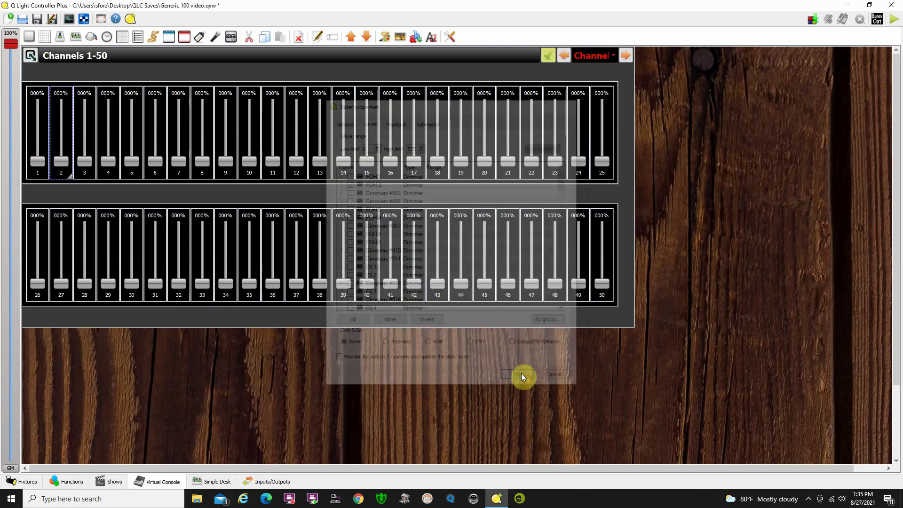
# - Check which dimmer is assigned to slider 3 in its level settings, and close the properties
pyautogui.click(92, 131)
pyautogui.doubleClick(92, 131)
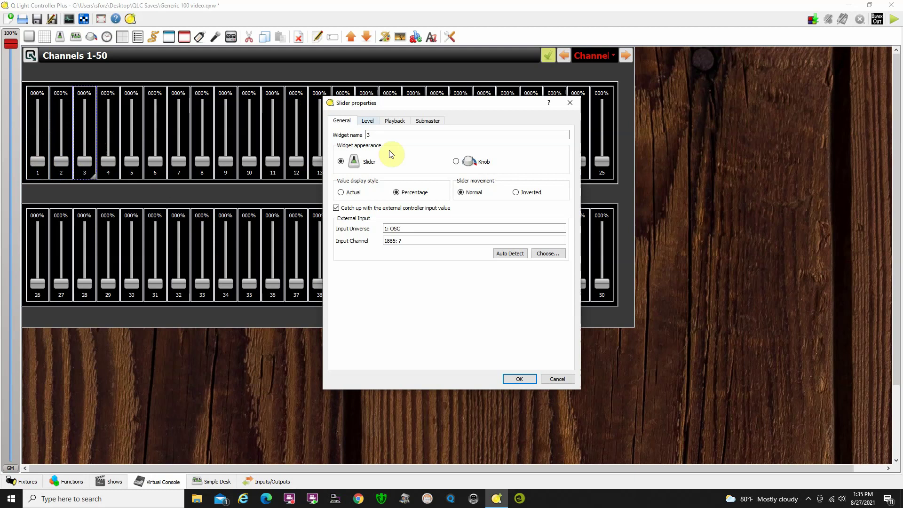
pyautogui.click(367, 121)
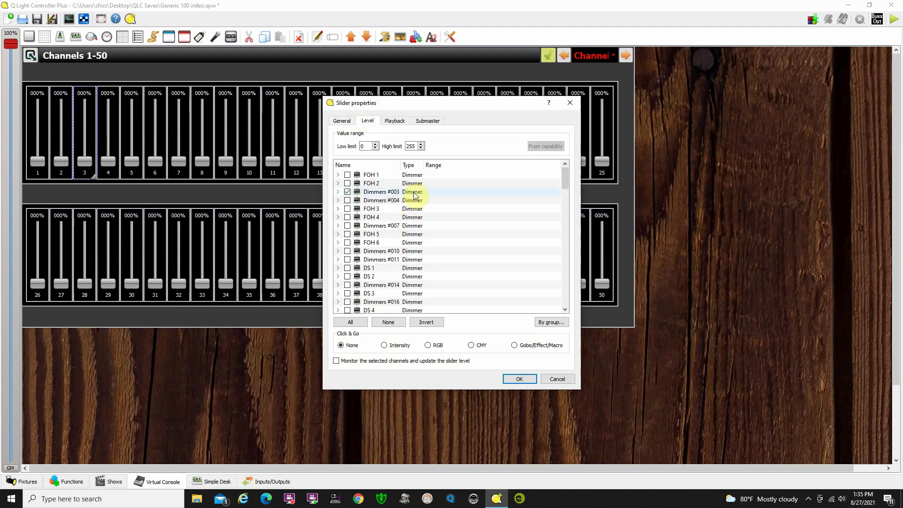
pyautogui.click(519, 379)
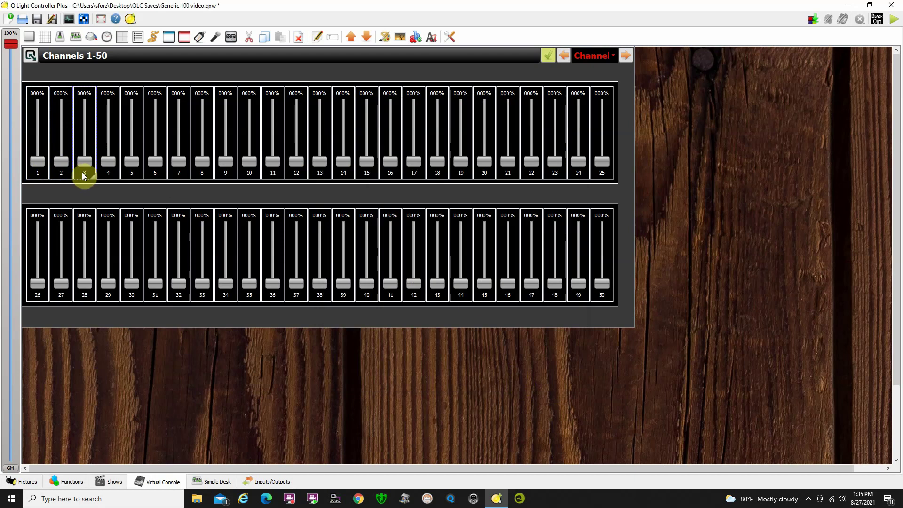
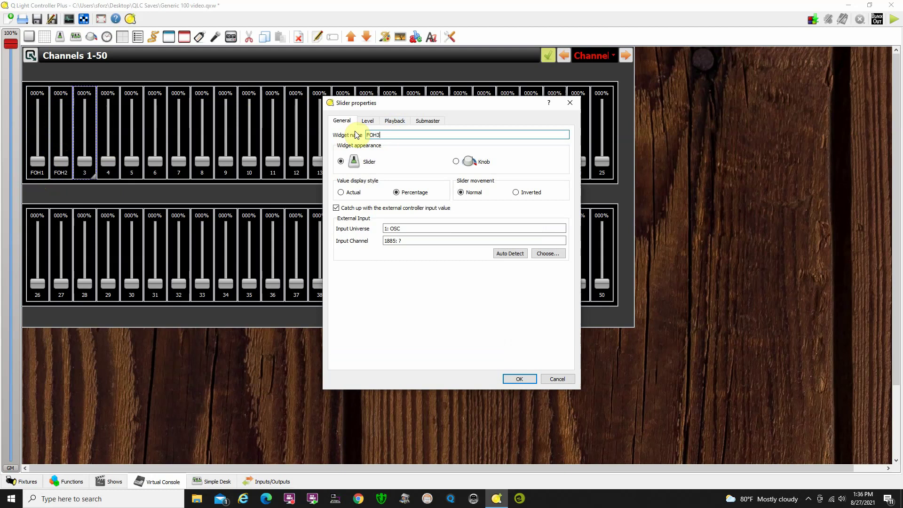
# - Assign slider 3 to the FOH 3 dimmer in its level settings and apply the changes with the name FOH3
pyautogui.click(368, 121)
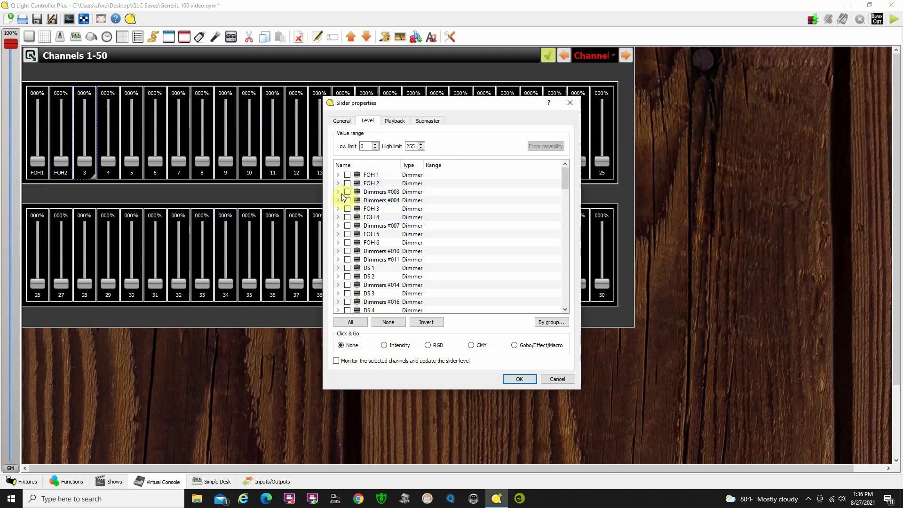
pyautogui.click(347, 210)
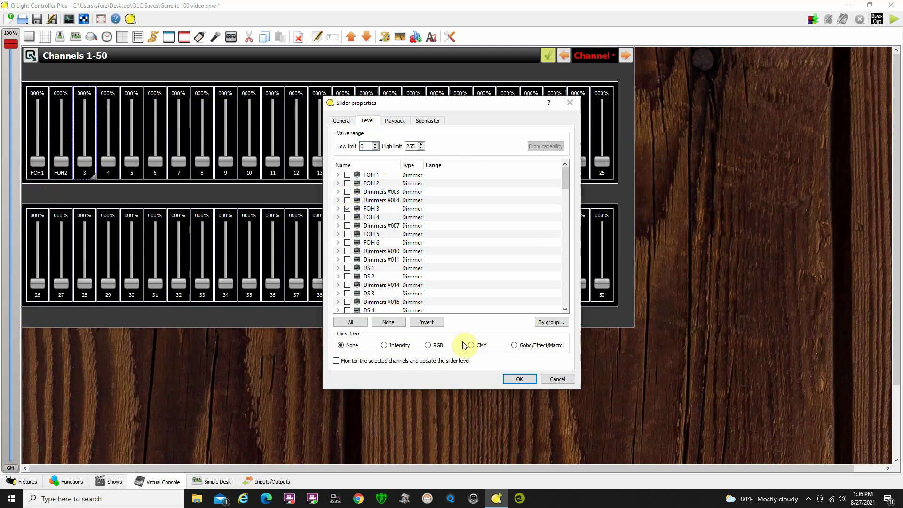
pyautogui.click(520, 379)
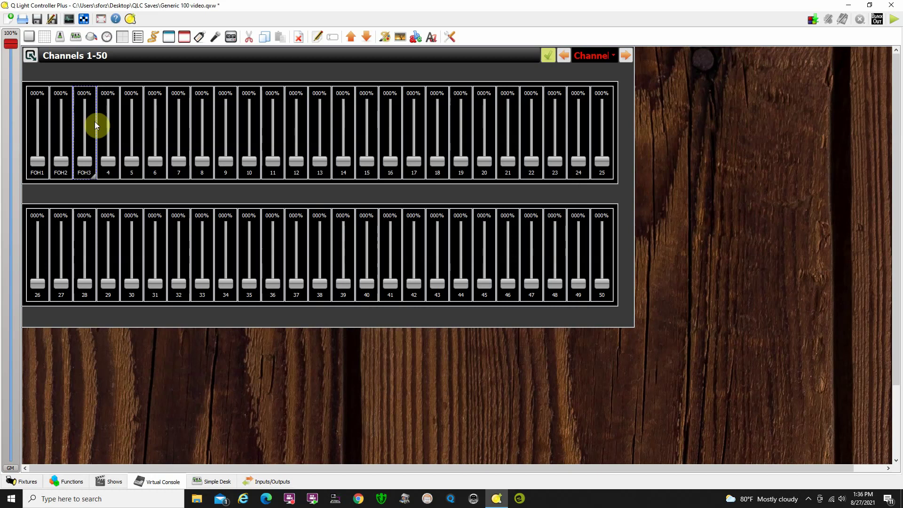
# - Rename slider 4 as FOH4 and reassign it from Dimmers #004 to the FOH 4 dimmer
pyautogui.doubleClick(114, 143)
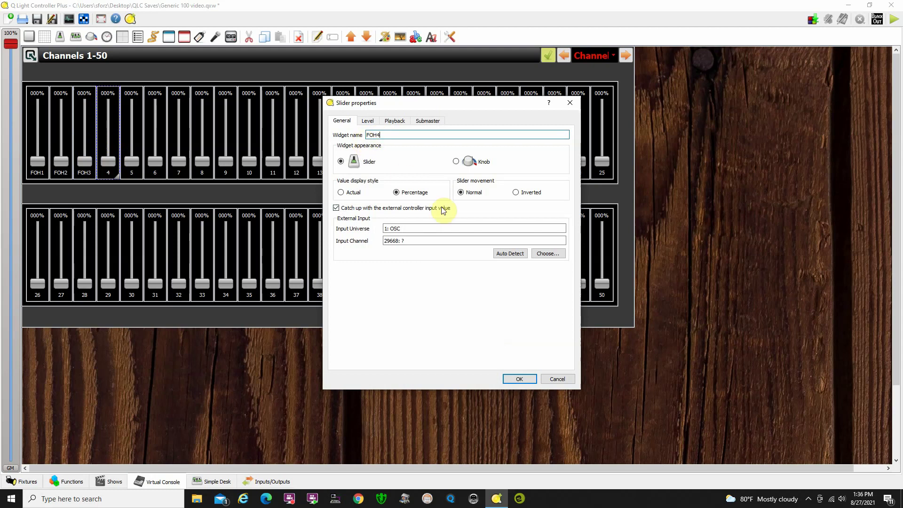
pyautogui.click(367, 121)
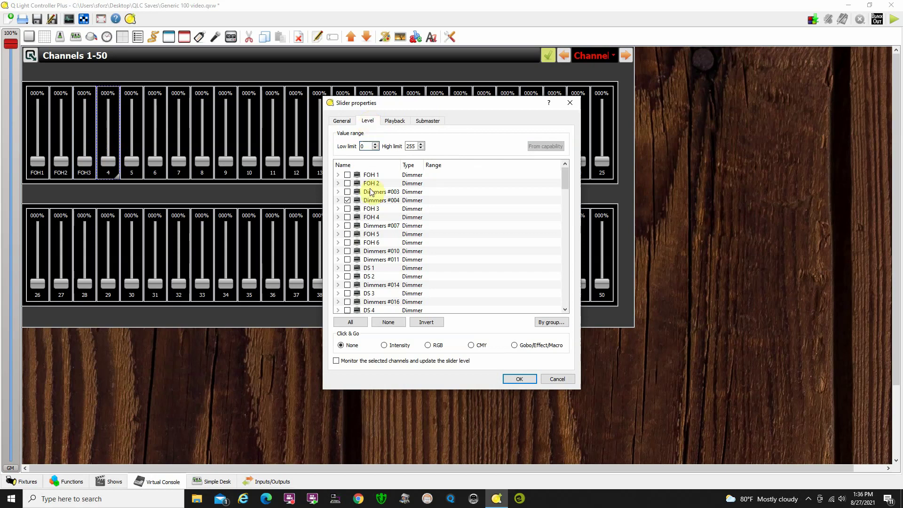
pyautogui.click(347, 200)
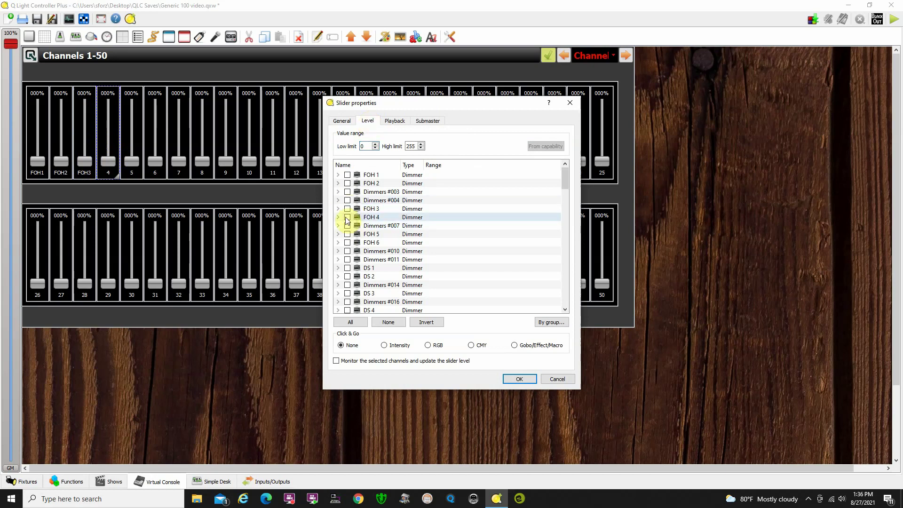
pyautogui.click(347, 218)
pyautogui.click(347, 216)
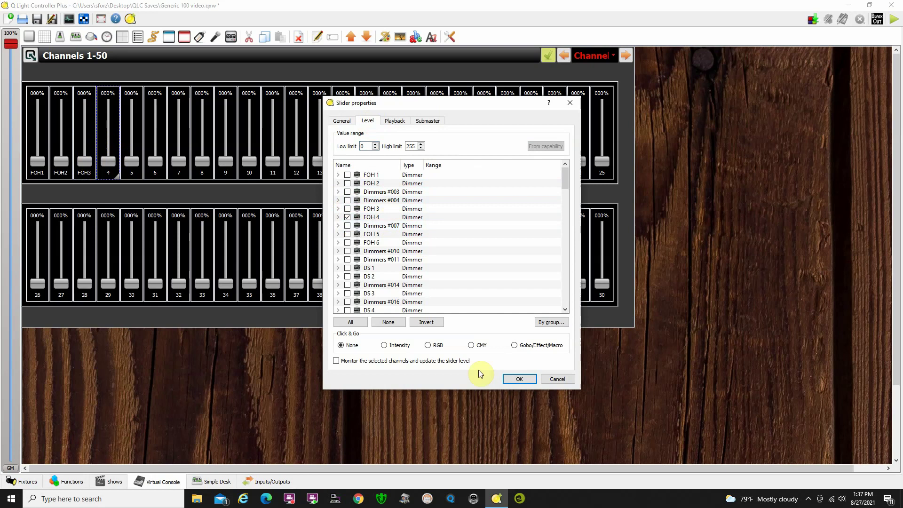
pyautogui.click(523, 379)
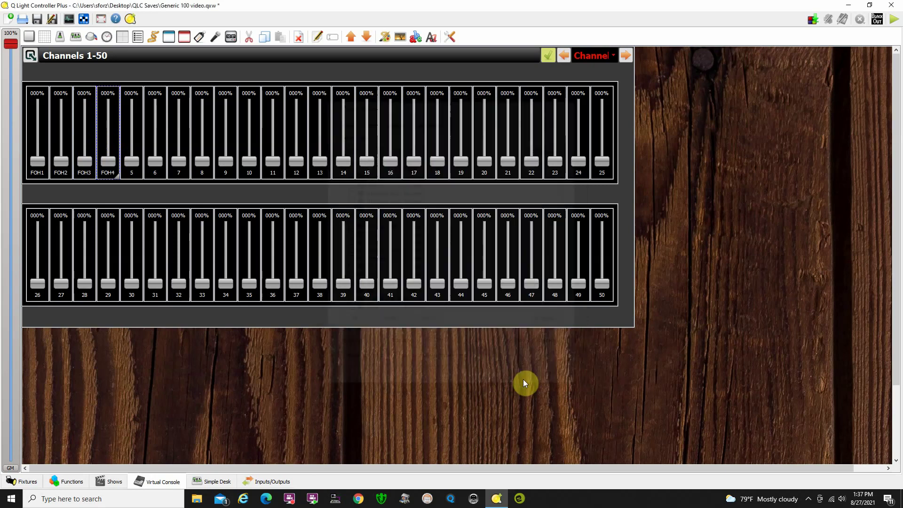
# - Rename slider 5 as FOH5 and reassign it from the FOH 3 dimmer to FOH 5
pyautogui.doubleClick(134, 135)
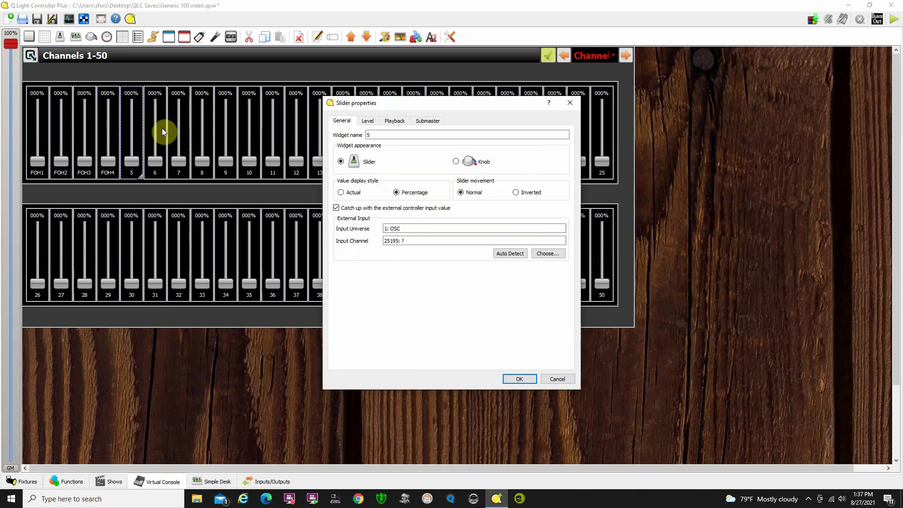
pyautogui.doubleClick(379, 134)
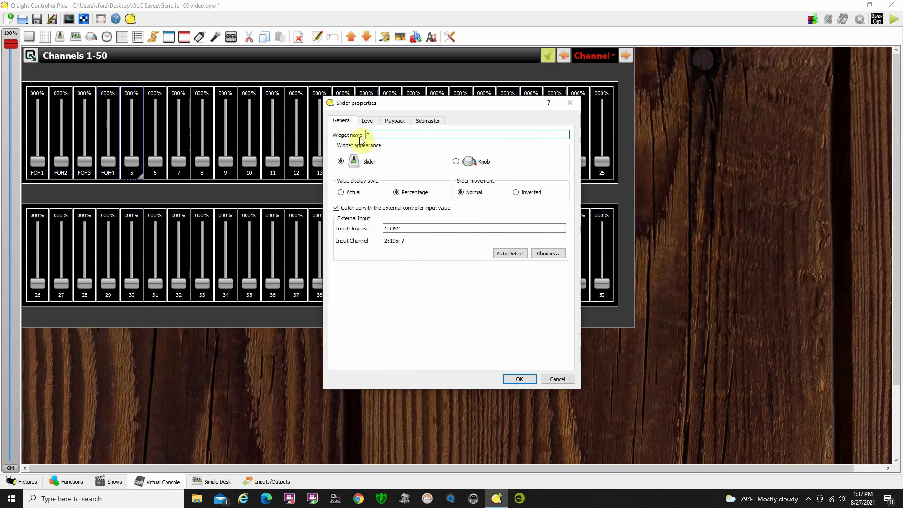
pyautogui.write('FOH5')
pyautogui.click(368, 121)
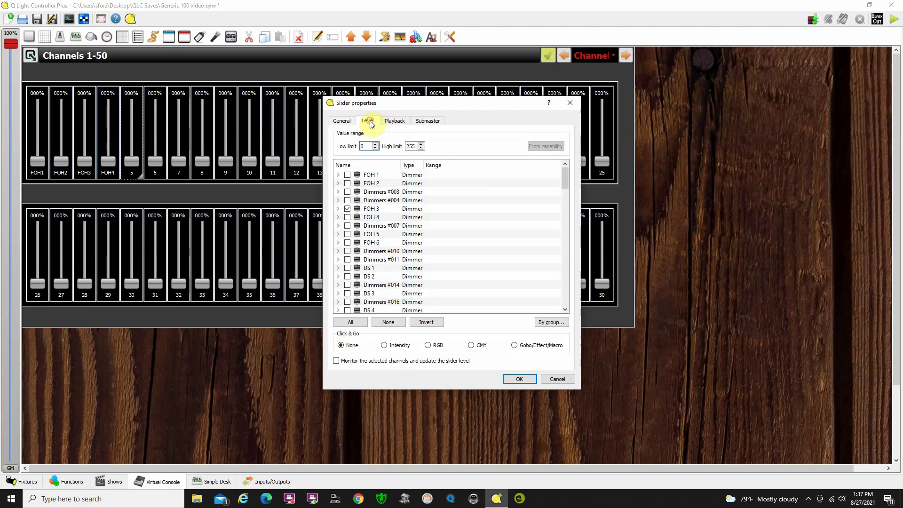
pyautogui.click(347, 208)
pyautogui.click(347, 233)
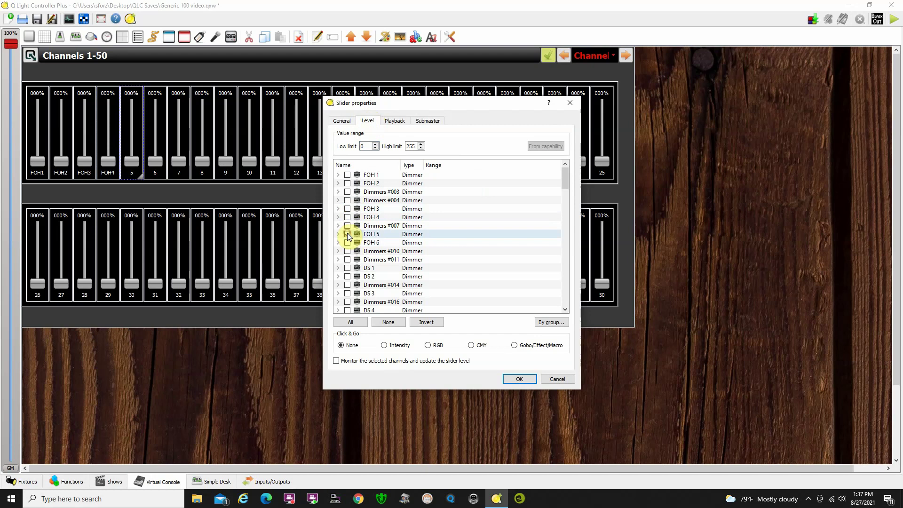
pyautogui.click(519, 379)
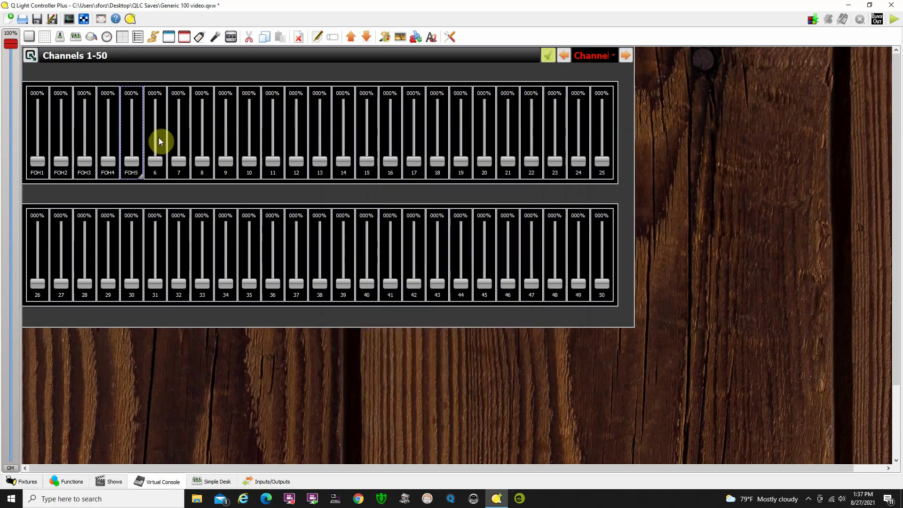
# - Rename slider 6 as FOH6 and reassign it from the FOH 4 dimmer to FOH 6
pyautogui.doubleClick(159, 138)
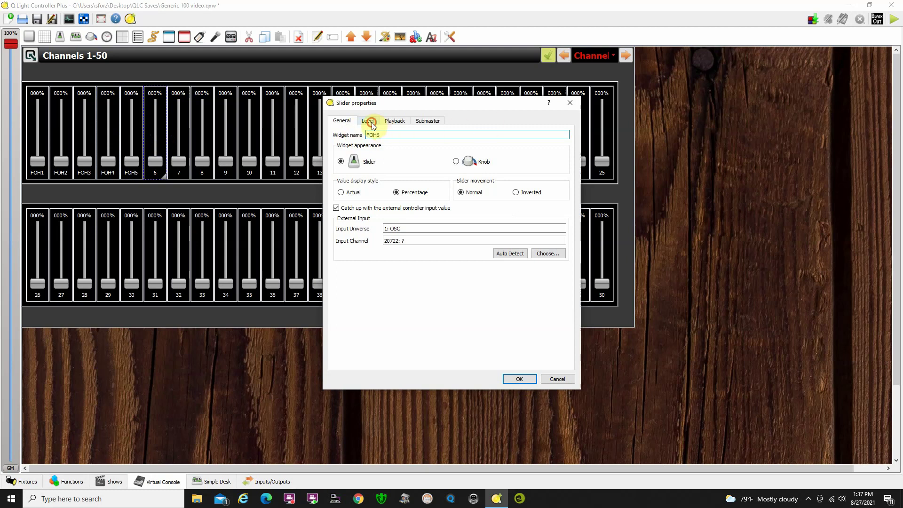
pyautogui.click(368, 121)
pyautogui.click(347, 217)
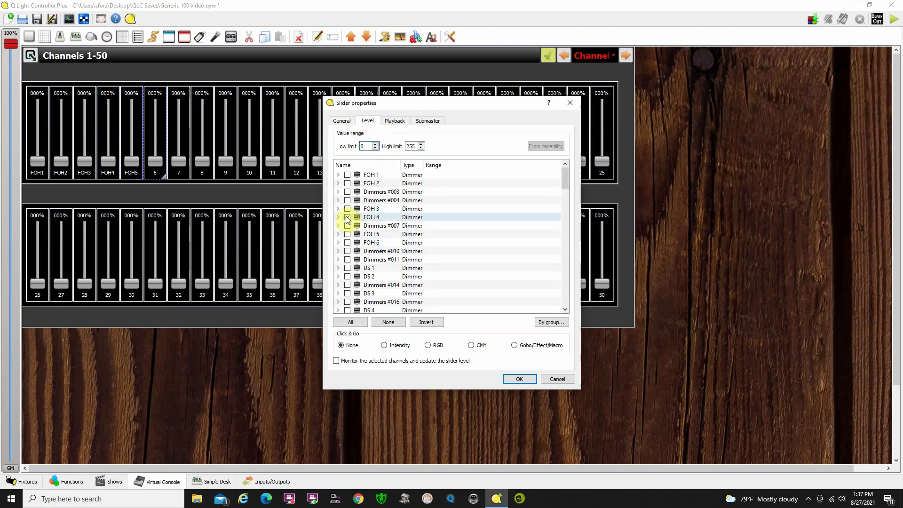
pyautogui.click(347, 242)
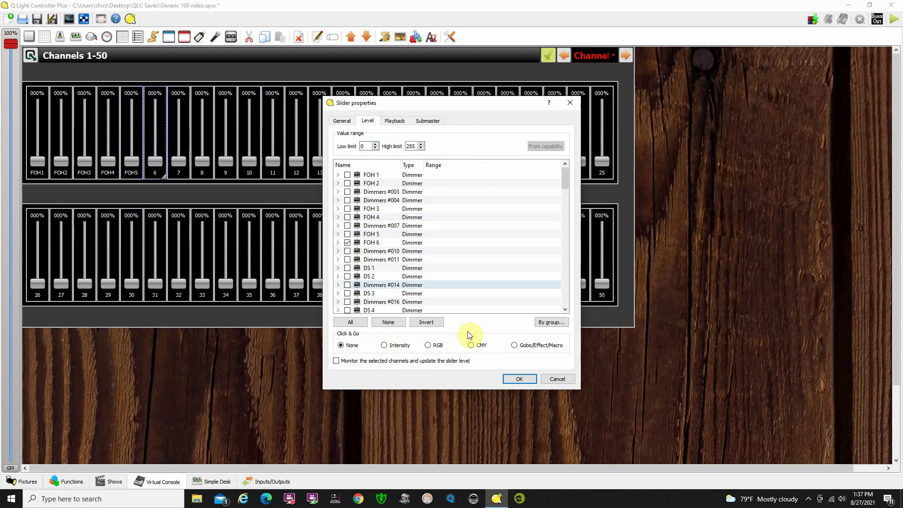
pyautogui.click(524, 379)
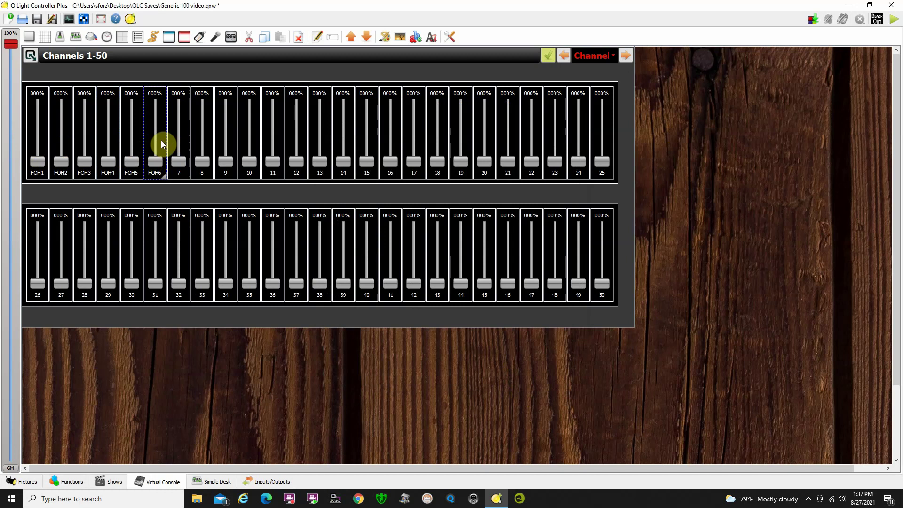
# - Switch the console to operate mode and open the Fixture Monitor beside the FOH sliders
pyautogui.click(894, 20)
pyautogui.click(72, 24)
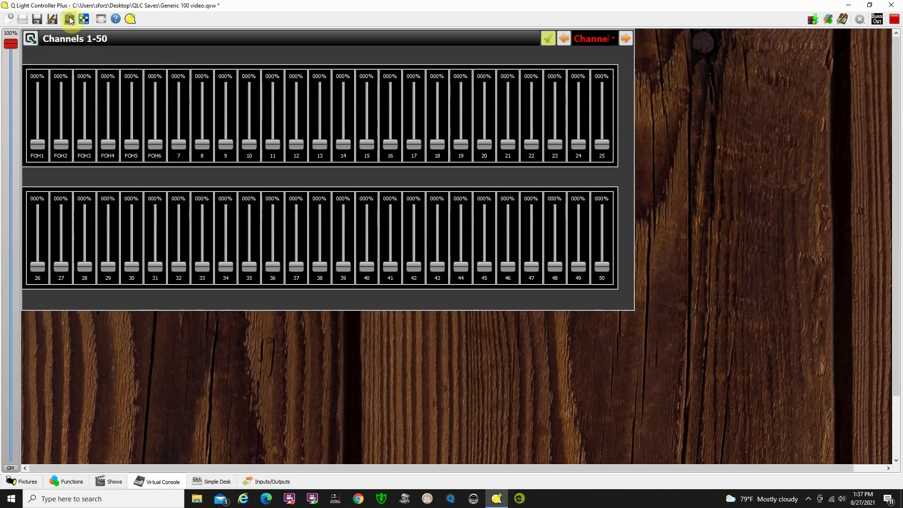
pyautogui.moveTo(708, 53); pyautogui.dragTo(575, 67)
# - Test the FOH sliders by raising FOH6 to about 73%, FOH5 and FOH4 to 74%, FOH3 to 81%, FOH2 to 46% and FOH1 to 60%
pyautogui.moveTo(154, 144); pyautogui.dragTo(152, 100)
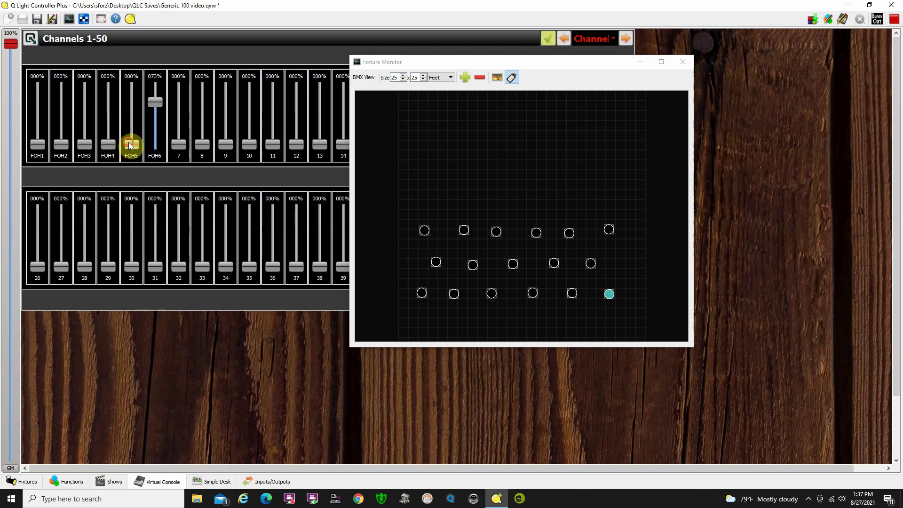
pyautogui.moveTo(130, 146); pyautogui.dragTo(129, 101)
pyautogui.moveTo(109, 157); pyautogui.dragTo(106, 105)
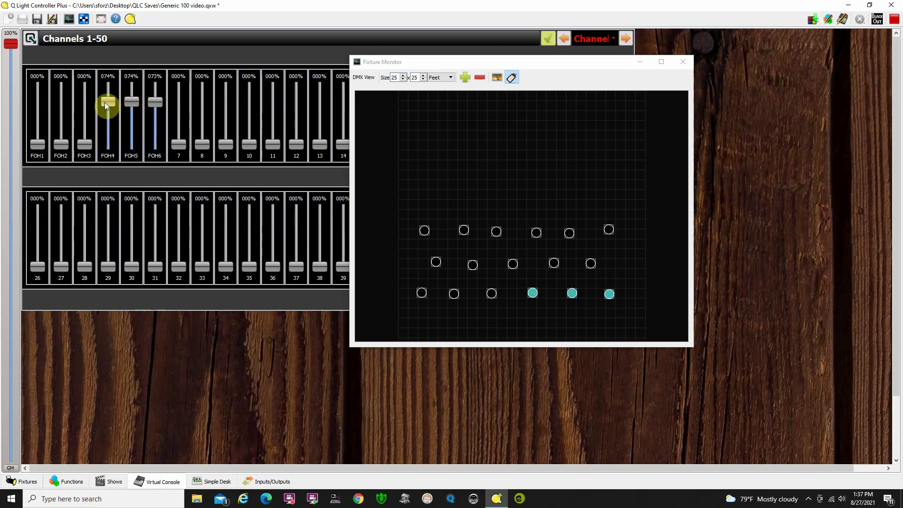
pyautogui.moveTo(85, 142); pyautogui.dragTo(63, 129)
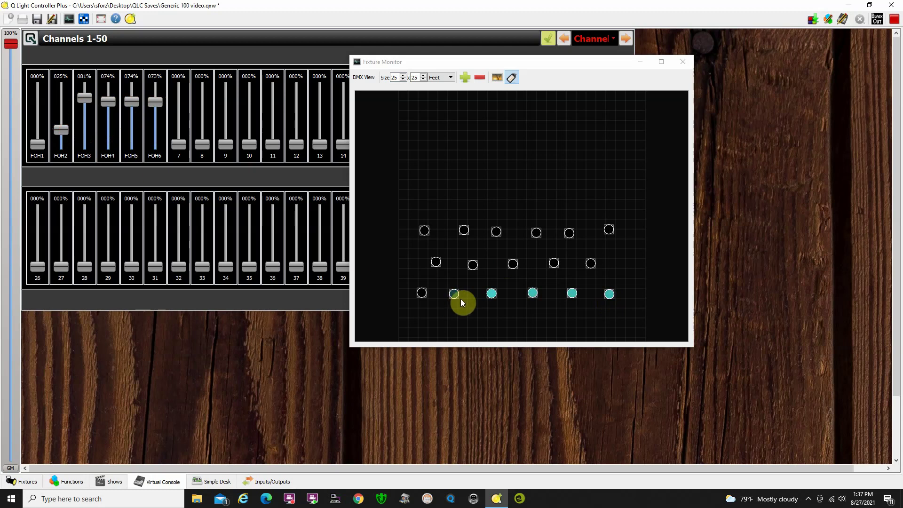
pyautogui.moveTo(64, 122); pyautogui.dragTo(40, 115)
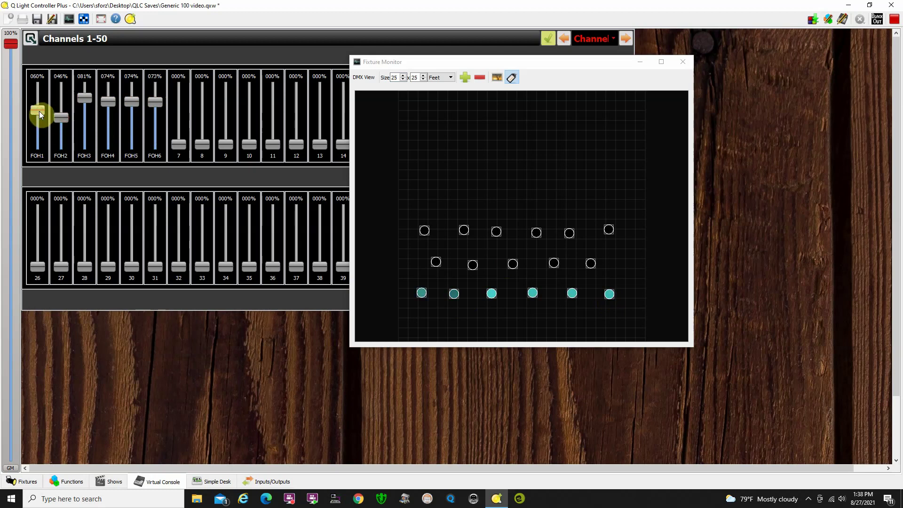
# - Lower all six FOH sliders back to 0%, working from FOH1 through FOH6
pyautogui.moveTo(45, 111); pyautogui.dragTo(62, 146)
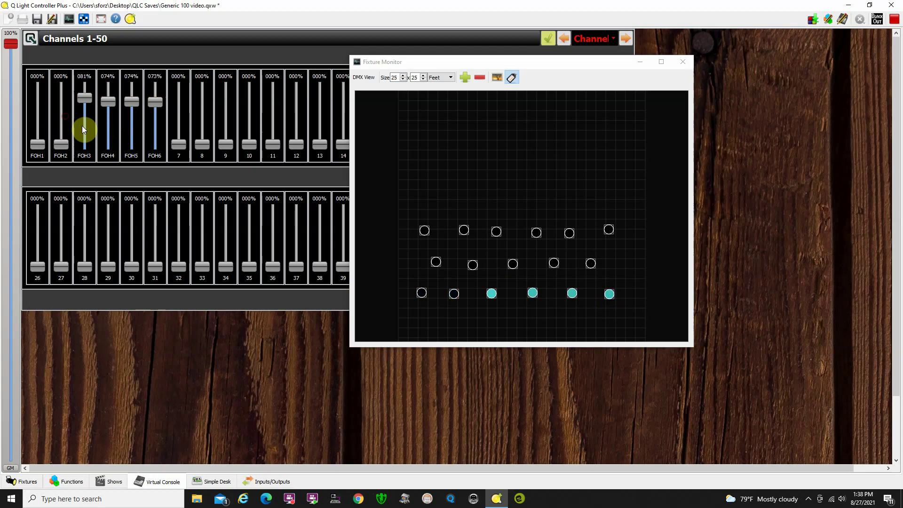
pyautogui.moveTo(89, 100); pyautogui.dragTo(86, 143)
pyautogui.moveTo(108, 101); pyautogui.dragTo(109, 145)
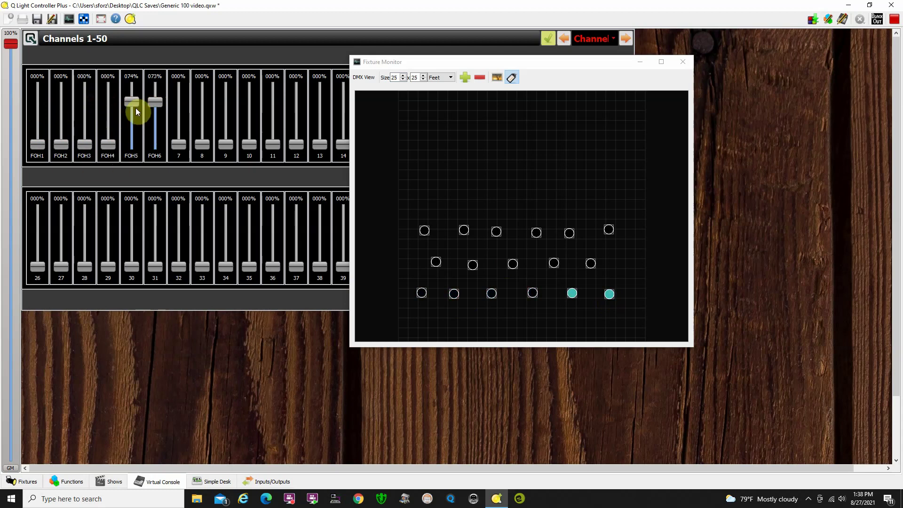
pyautogui.moveTo(134, 102); pyautogui.dragTo(133, 144)
pyautogui.moveTo(158, 102); pyautogui.dragTo(172, 175)
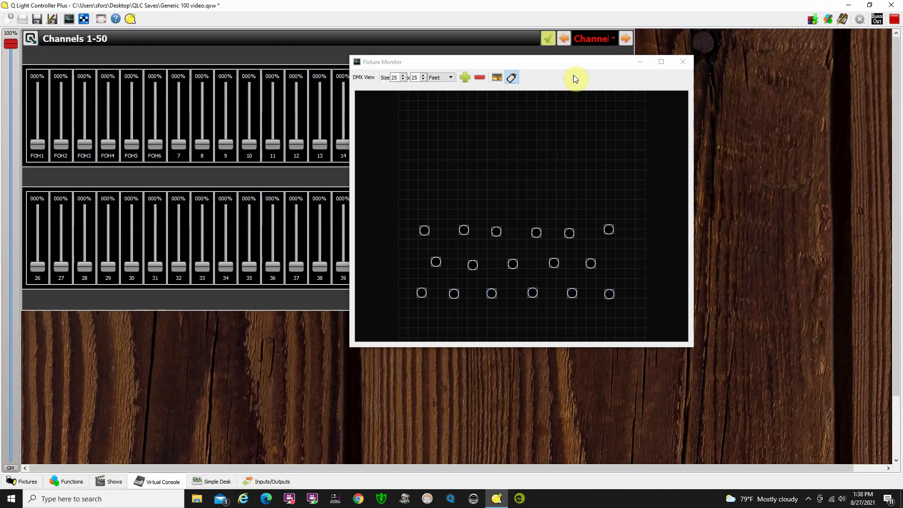
# - Close and reopen the Fixture Monitor, and move its window farther away from the FOH sliders
pyautogui.click(553, 61)
pyautogui.click(683, 61)
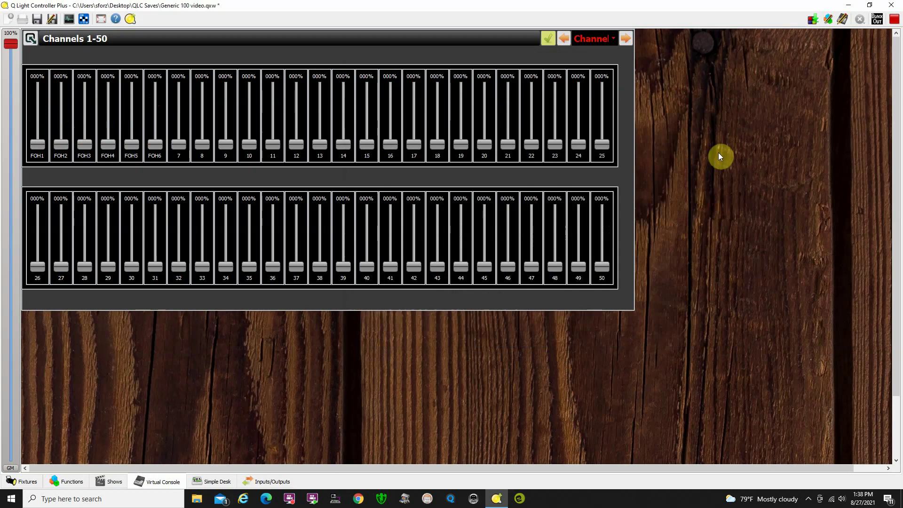
pyautogui.click(70, 20)
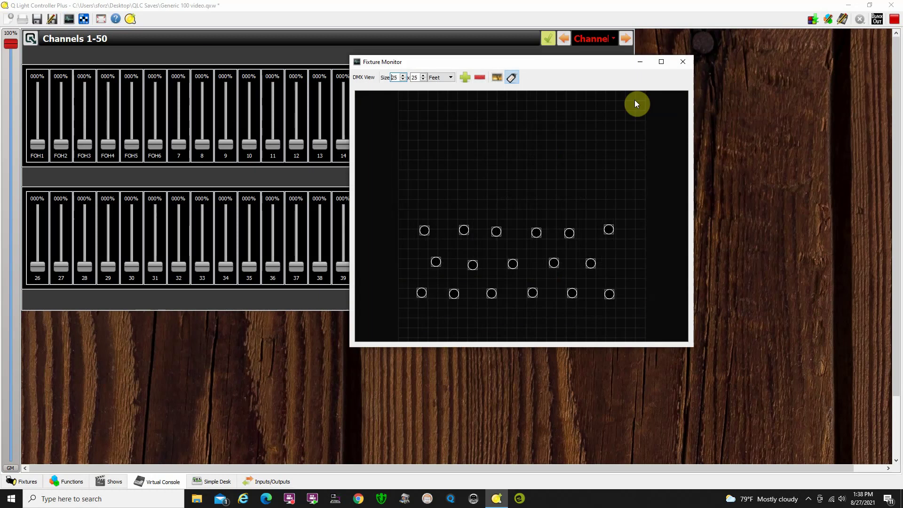
pyautogui.moveTo(573, 61); pyautogui.dragTo(689, 113)
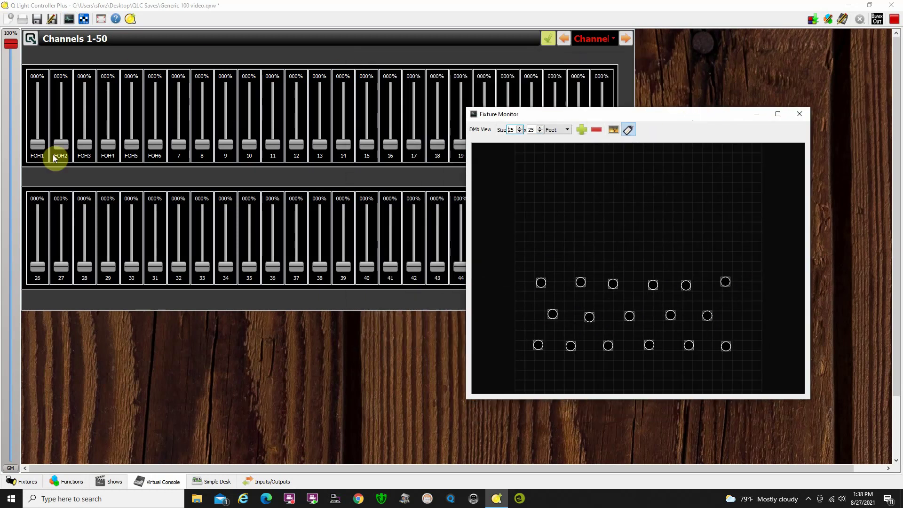
# - Raise FOH1 to about 47% and FOH2 and FOH3 to about 45%, and dump all channels into a scene named Scene 10
pyautogui.moveTo(39, 149); pyautogui.dragTo(86, 119)
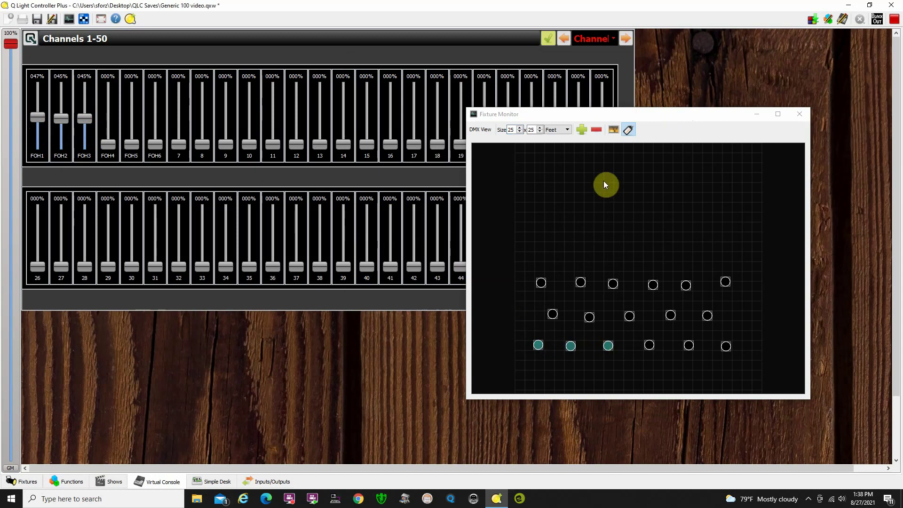
pyautogui.click(813, 21)
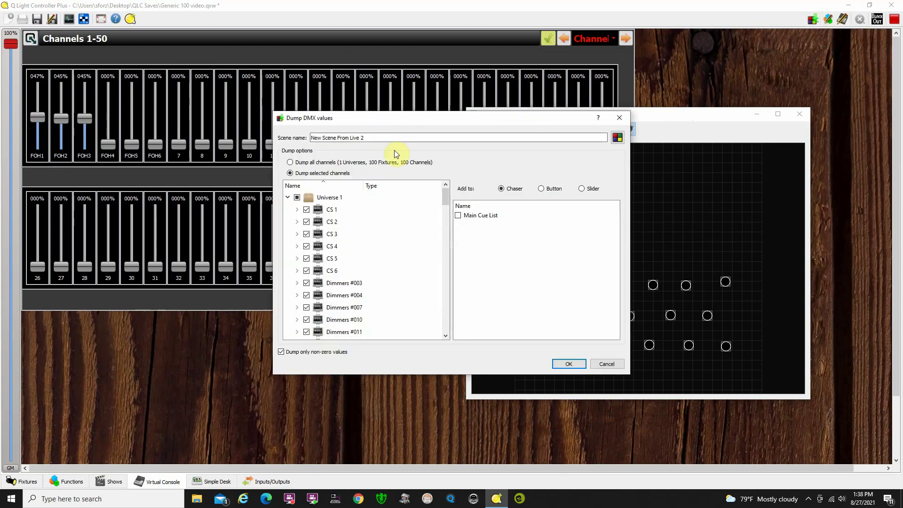
pyautogui.moveTo(379, 137); pyautogui.dragTo(301, 139)
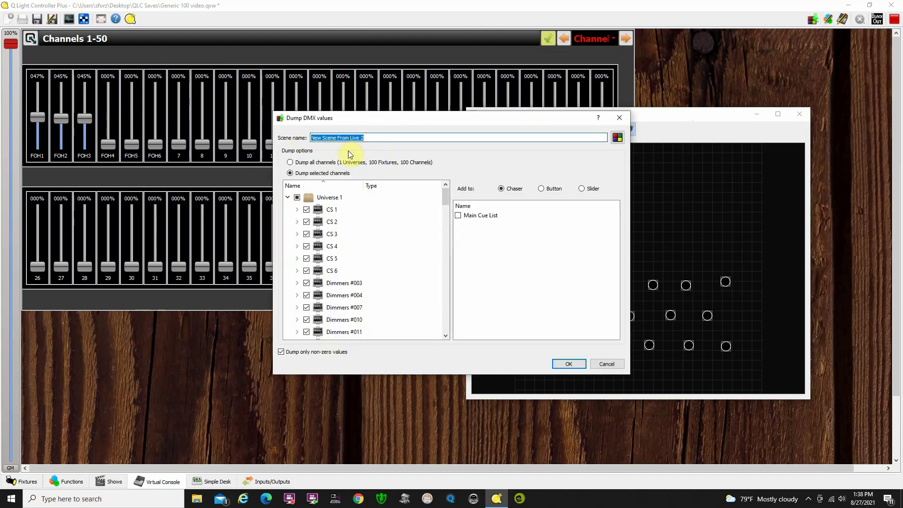
pyautogui.write('Scene 10')
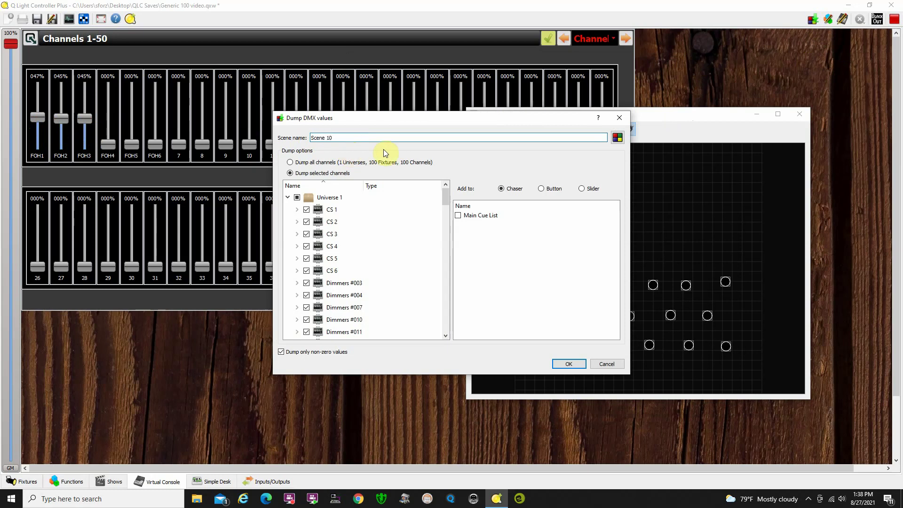
pyautogui.click(289, 163)
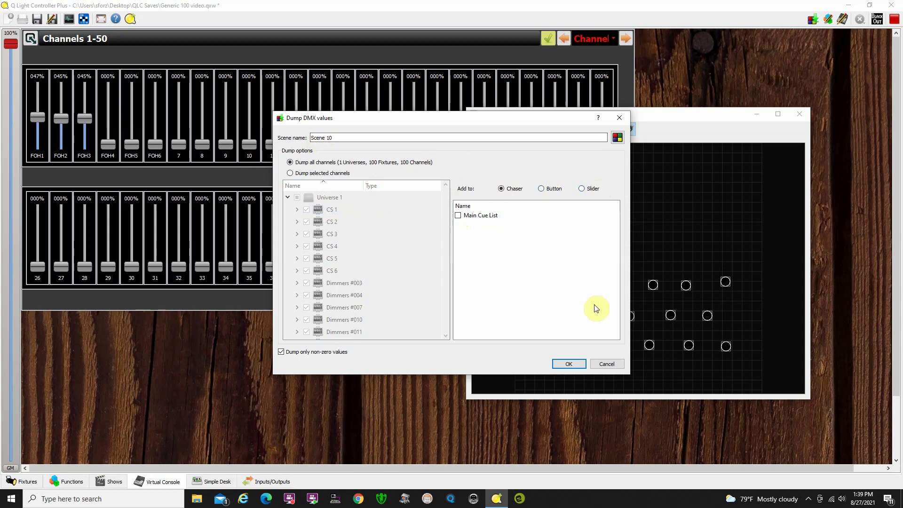
pyautogui.click(568, 363)
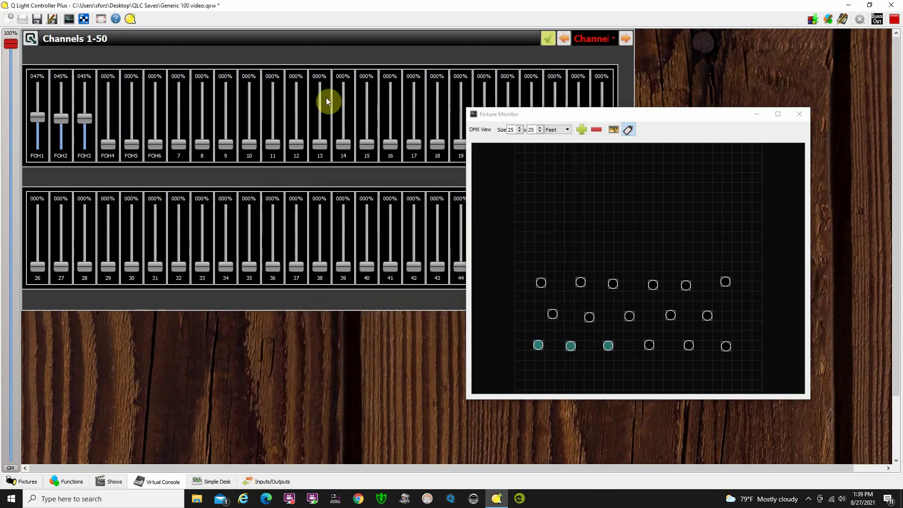
# - Raise FOH4 to about 42% and FOH5 to about 45%, and dump selected channels, keeping every fixture ticked, into a scene named Scene 11
pyautogui.moveTo(108, 143); pyautogui.dragTo(128, 121)
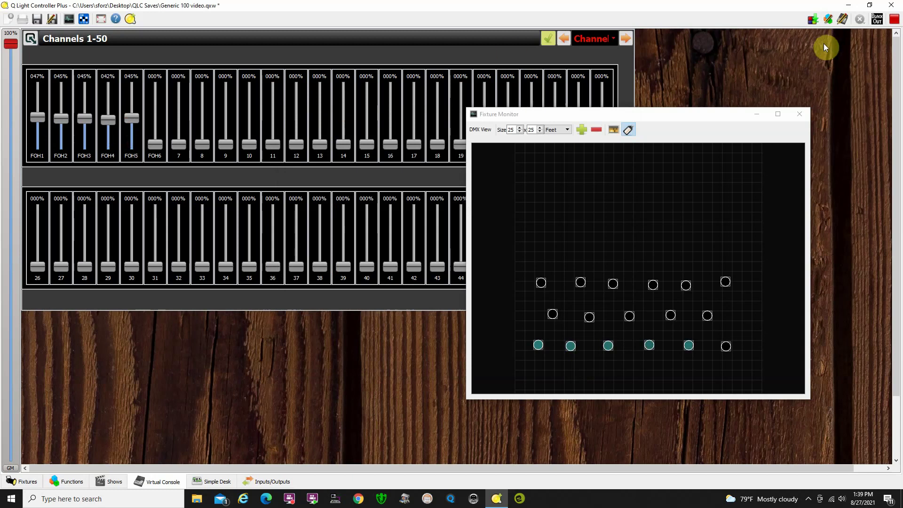
pyautogui.click(813, 19)
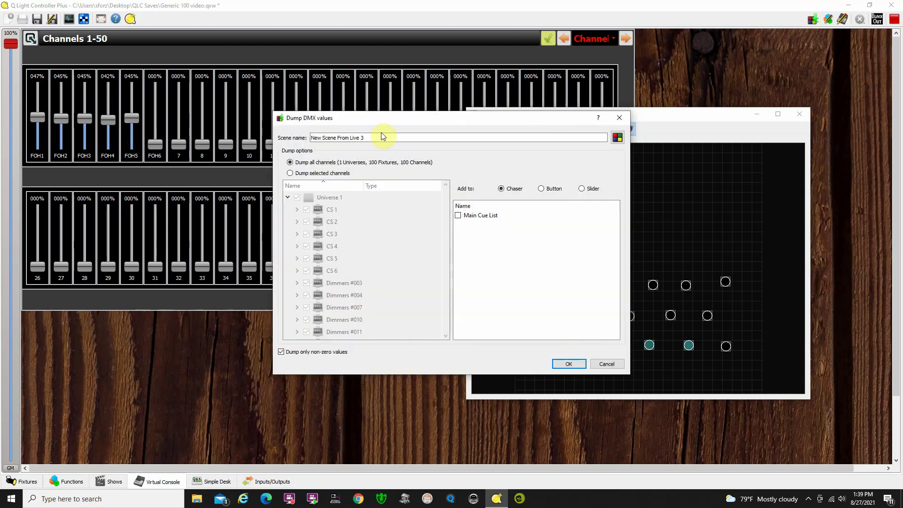
pyautogui.click(385, 137)
pyautogui.tripleClick(331, 141)
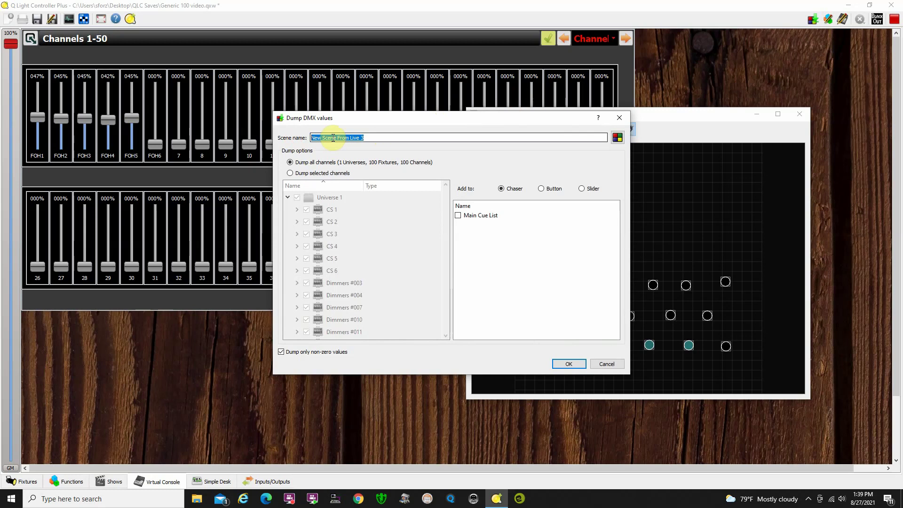
pyautogui.write('Scene 11')
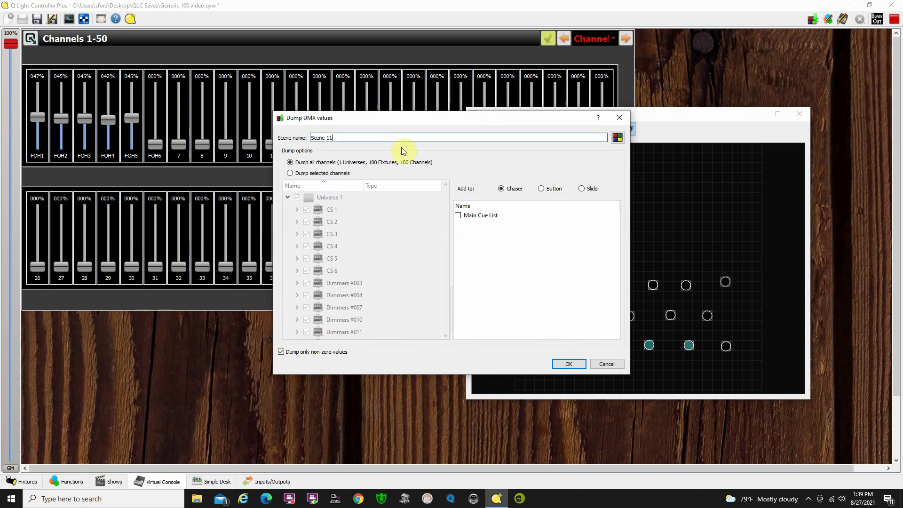
pyautogui.click(290, 173)
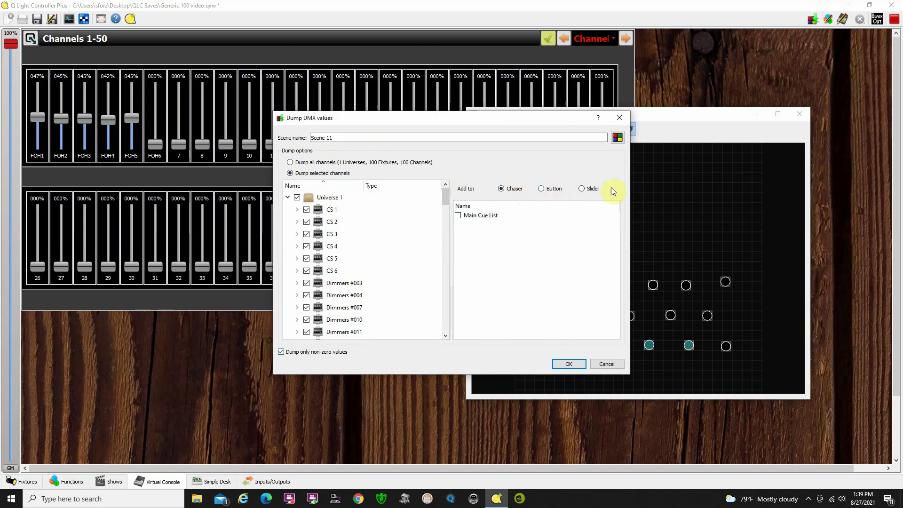
pyautogui.click(571, 363)
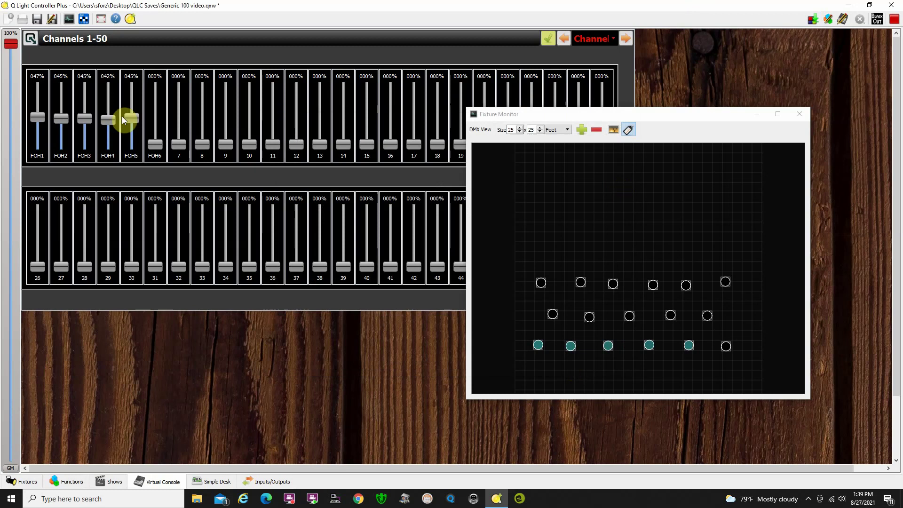
# - Lower FOH1 through FOH5 back to 0% and switch from live operation back to design mode
pyautogui.moveTo(122, 116); pyautogui.dragTo(126, 152)
pyautogui.moveTo(108, 120); pyautogui.dragTo(90, 164)
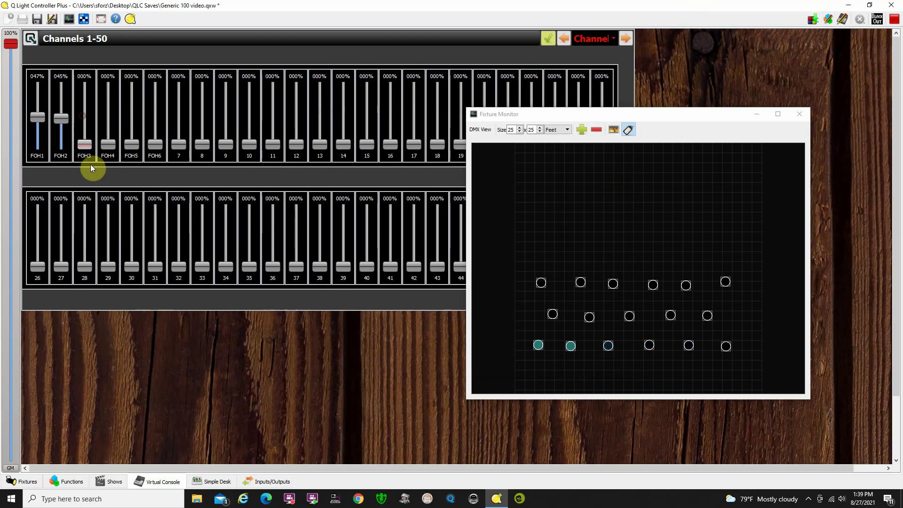
pyautogui.moveTo(61, 117); pyautogui.dragTo(111, 148)
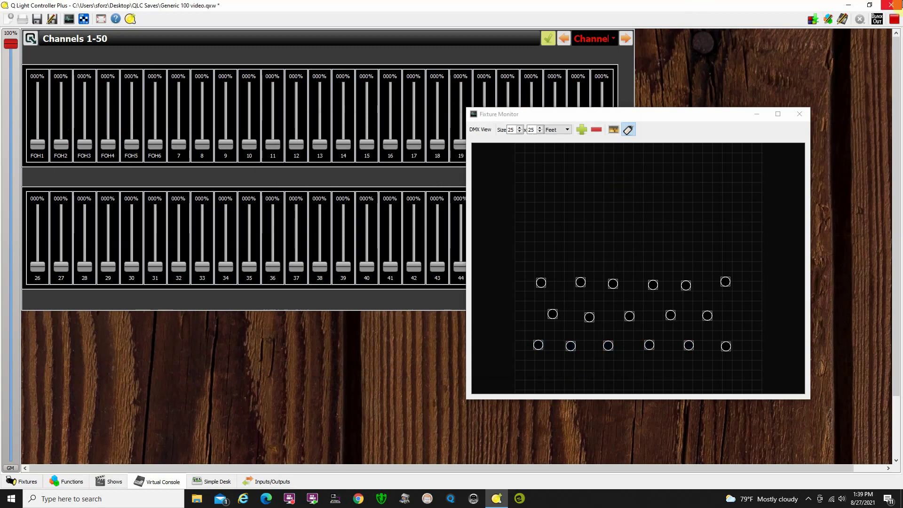
pyautogui.click(894, 19)
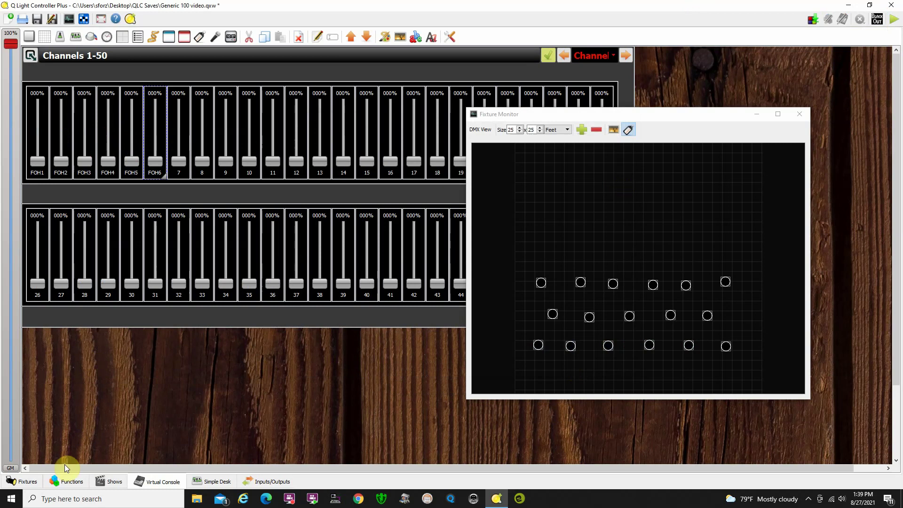
# - Preview Scene 10 and Scene 11 from the function list in the Fixture Monitor, and move the monitor window farther from the list
pyautogui.click(66, 481)
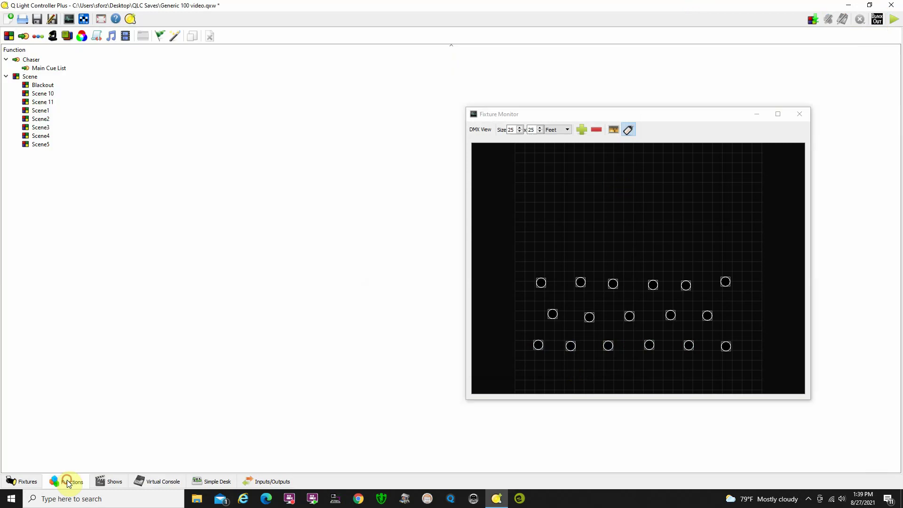
pyautogui.click(65, 94)
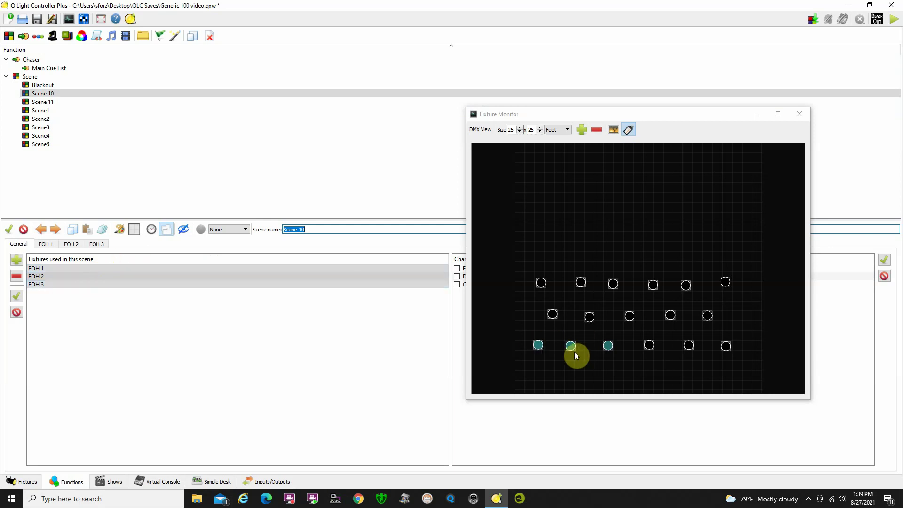
pyautogui.click(56, 101)
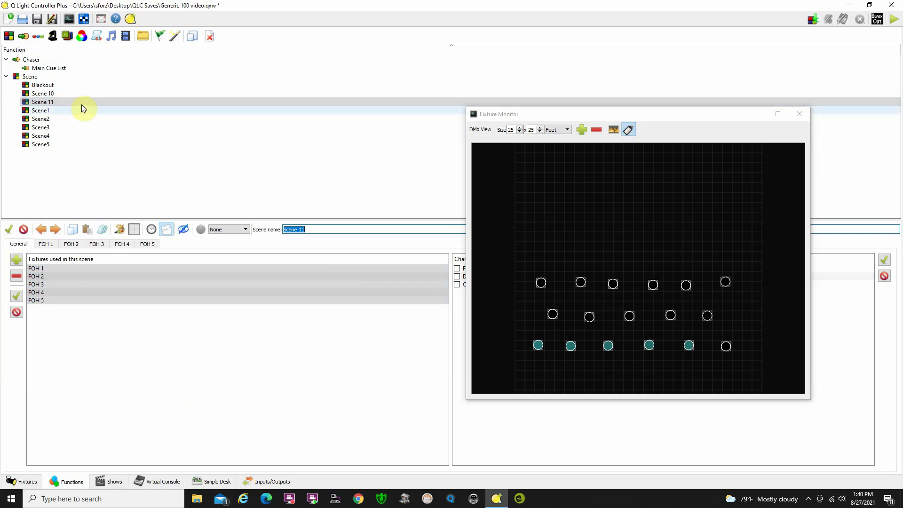
pyautogui.moveTo(661, 114); pyautogui.dragTo(736, 149)
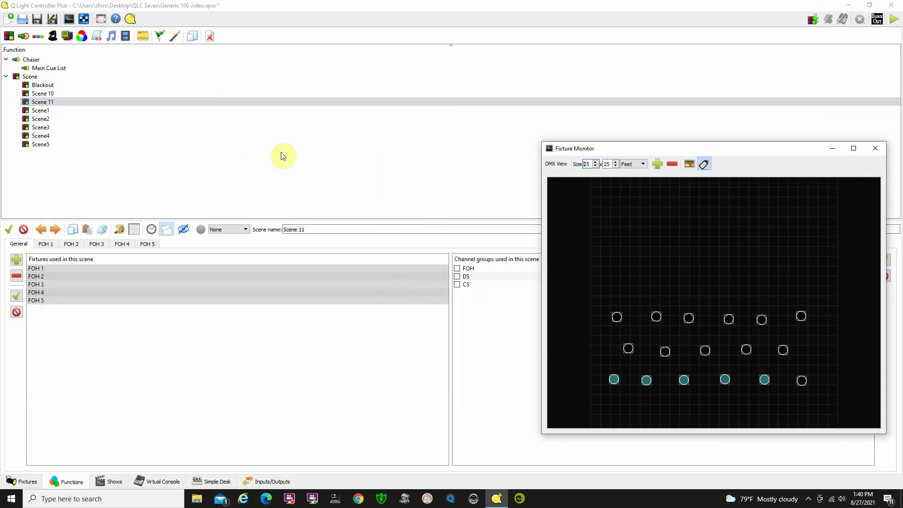
# - Set the fade-in time of Scene 10 to 3 seconds
pyautogui.click(62, 93)
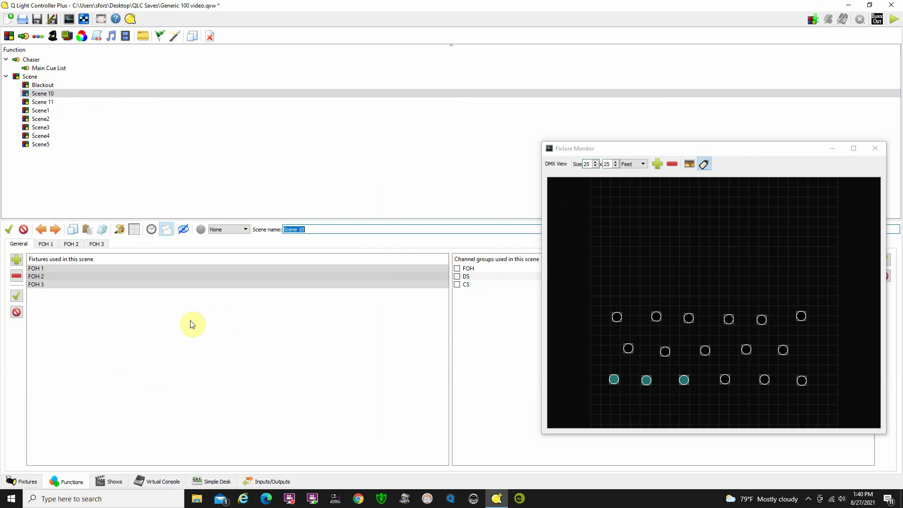
pyautogui.click(153, 230)
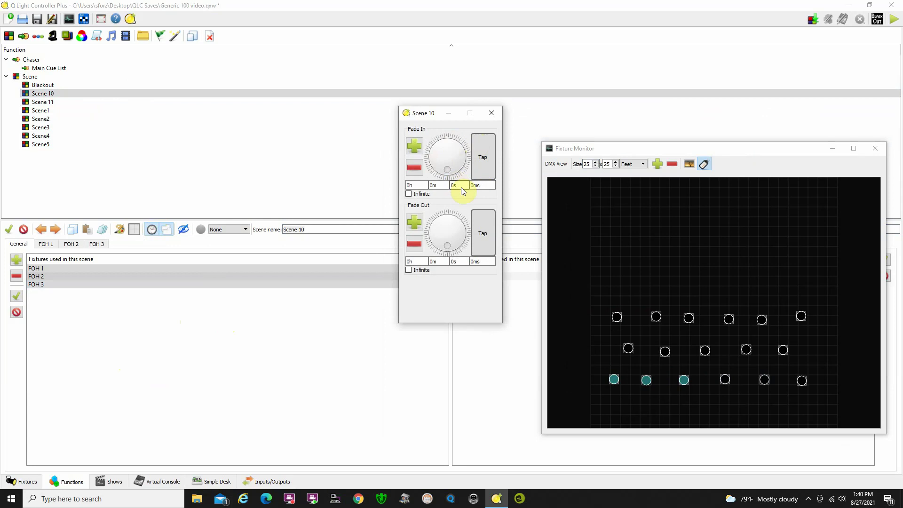
pyautogui.click(417, 146)
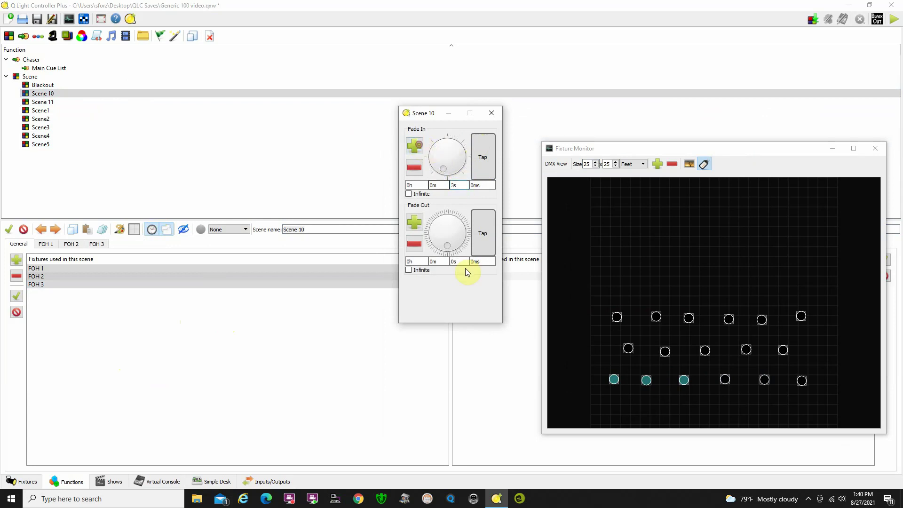
pyautogui.click(492, 114)
# - Set the fade-in time of Scene 11 to 3 seconds and adjust its fade-out seconds
pyautogui.click(62, 102)
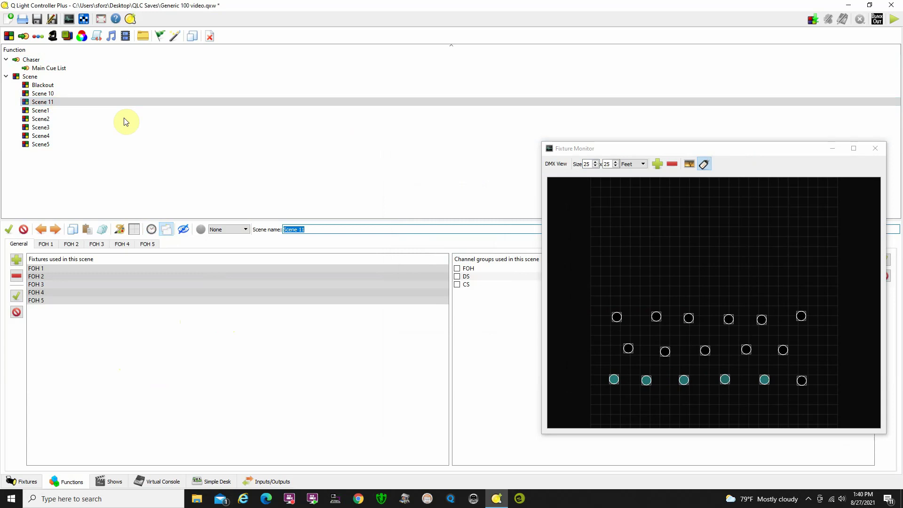
pyautogui.click(151, 229)
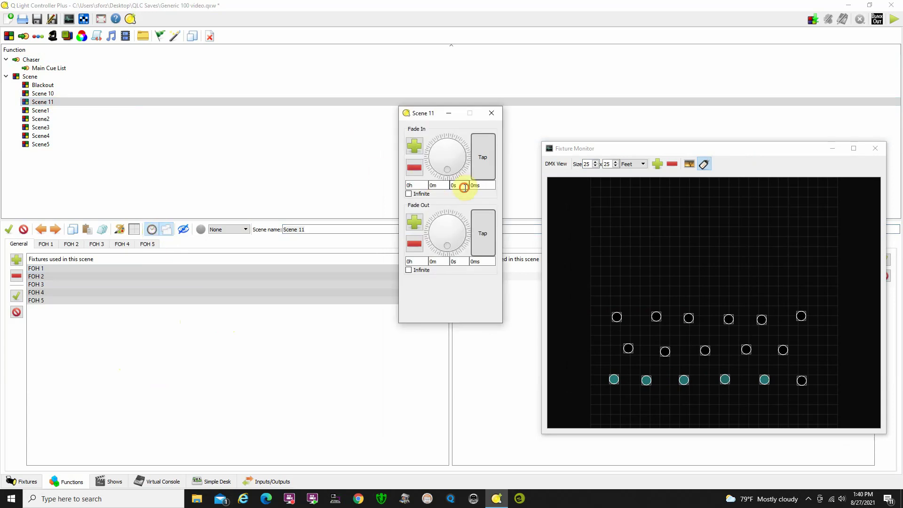
pyautogui.click(464, 260)
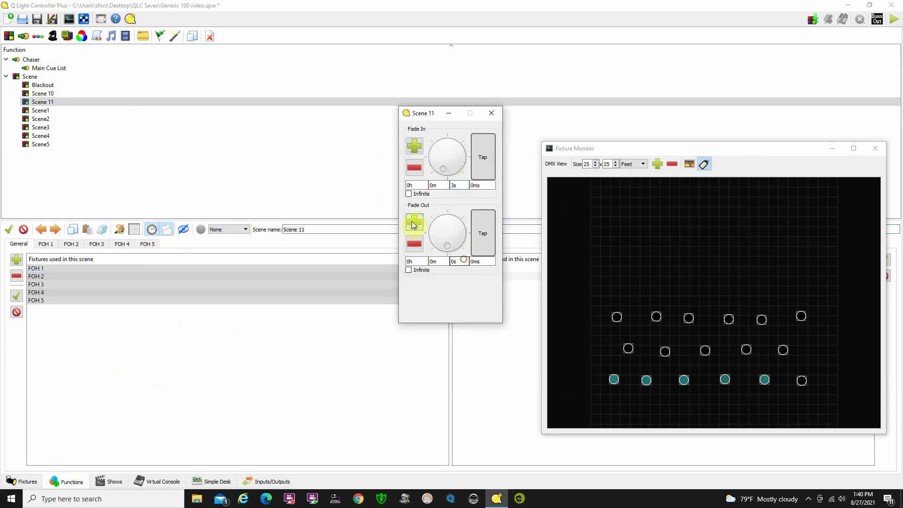
pyautogui.click(492, 113)
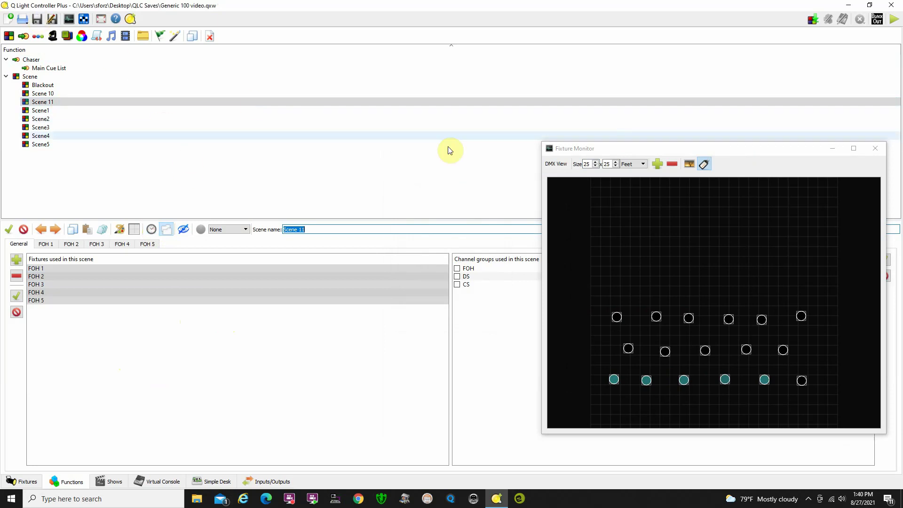
# - Move the Fixture Monitor clear of the chaser editor area, and add Scene 10 to the end of the Main Cue List chaser
pyautogui.click(170, 481)
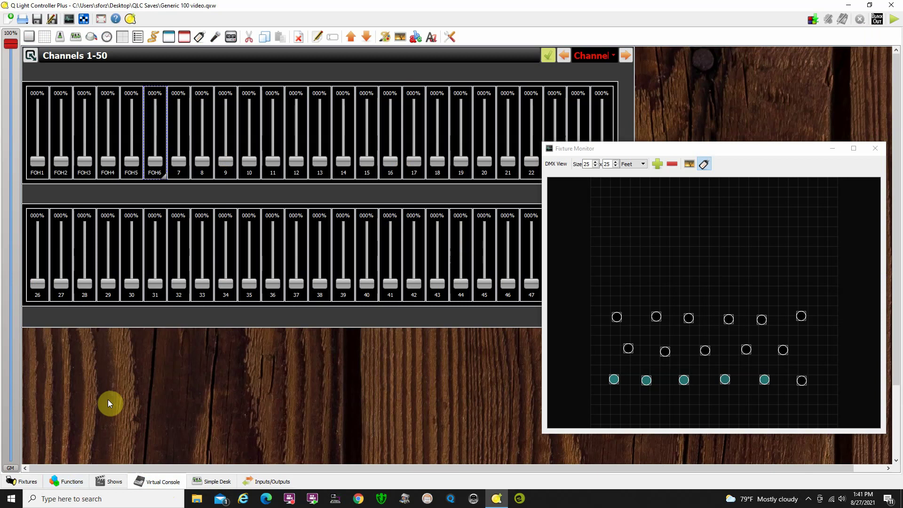
pyautogui.click(68, 481)
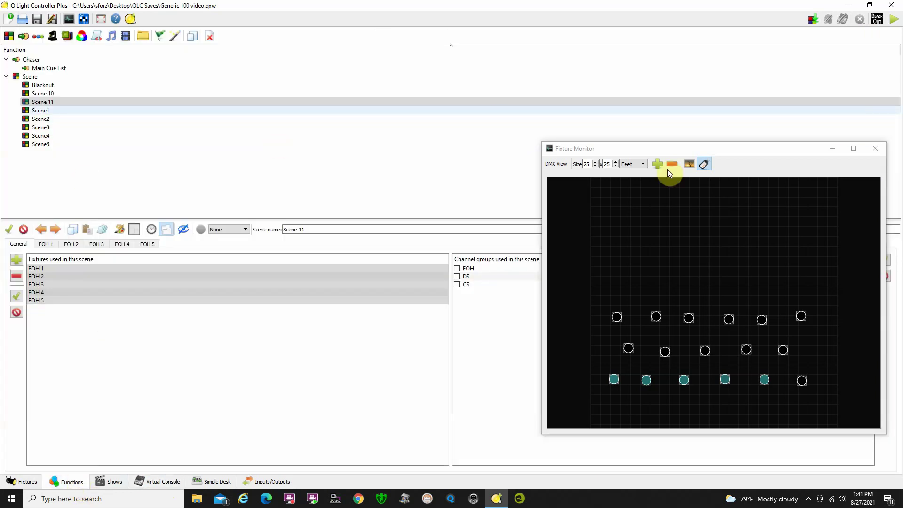
pyautogui.moveTo(733, 150); pyautogui.dragTo(278, 233)
pyautogui.click(61, 69)
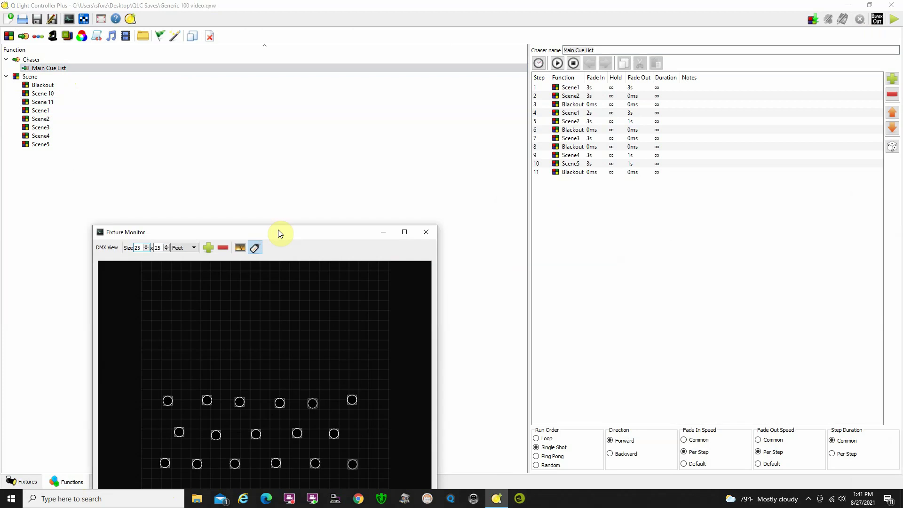
pyautogui.click(893, 81)
pyautogui.click(379, 224)
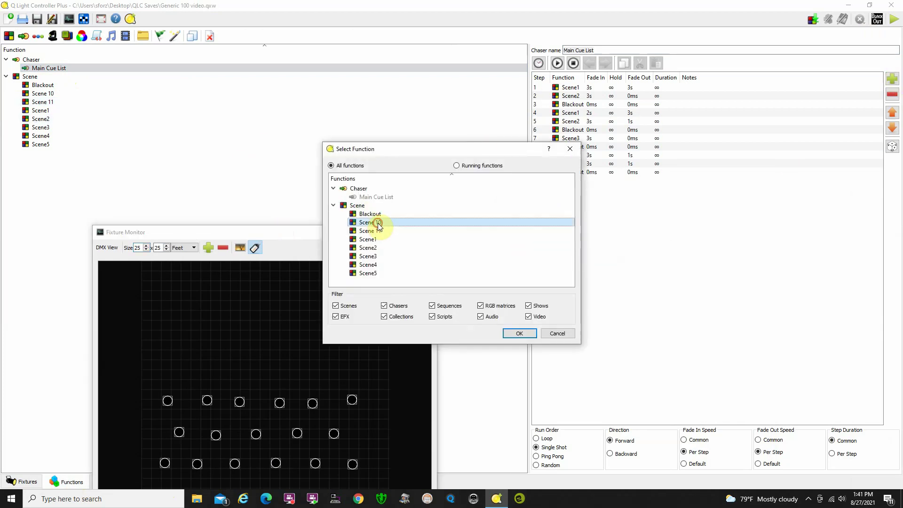
pyautogui.click(519, 333)
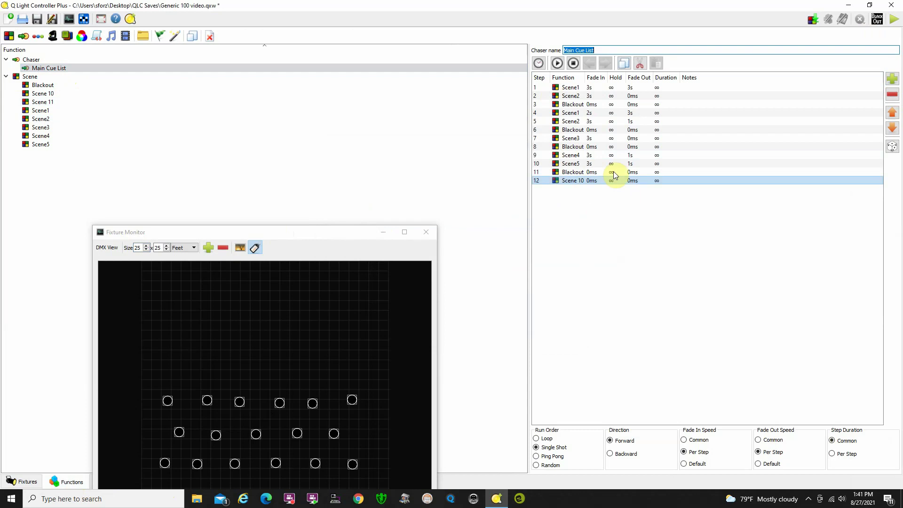
# - Set the Scene 10 step of the Main Cue List to a 3-second fade-in and a 1-second fade-out
pyautogui.click(556, 64)
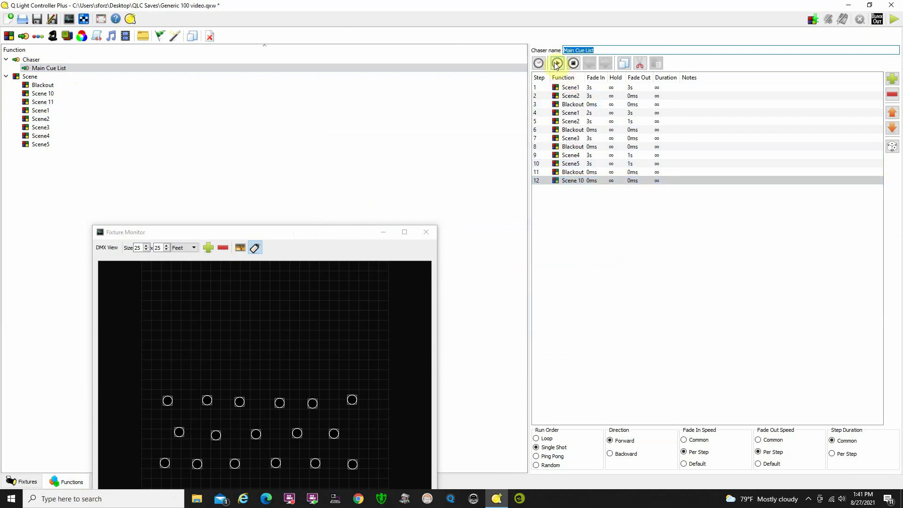
pyautogui.click(539, 64)
pyautogui.click(462, 174)
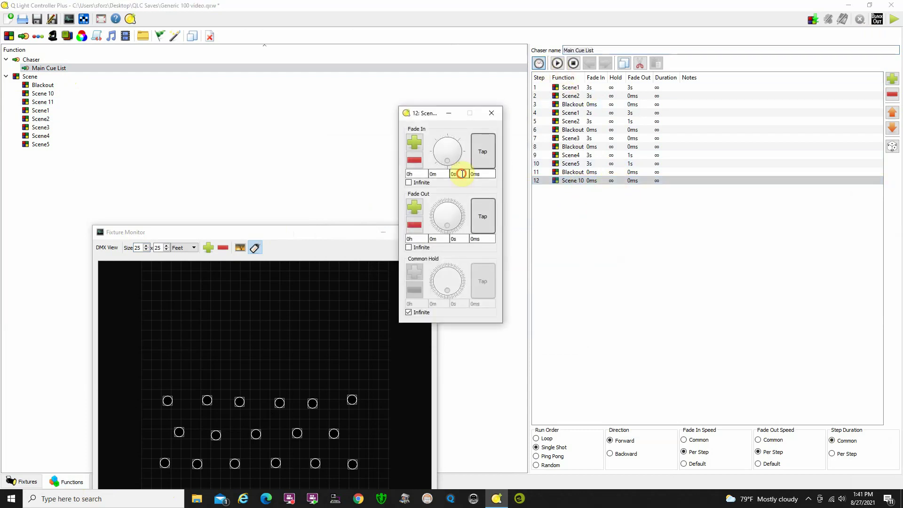
pyautogui.click(460, 238)
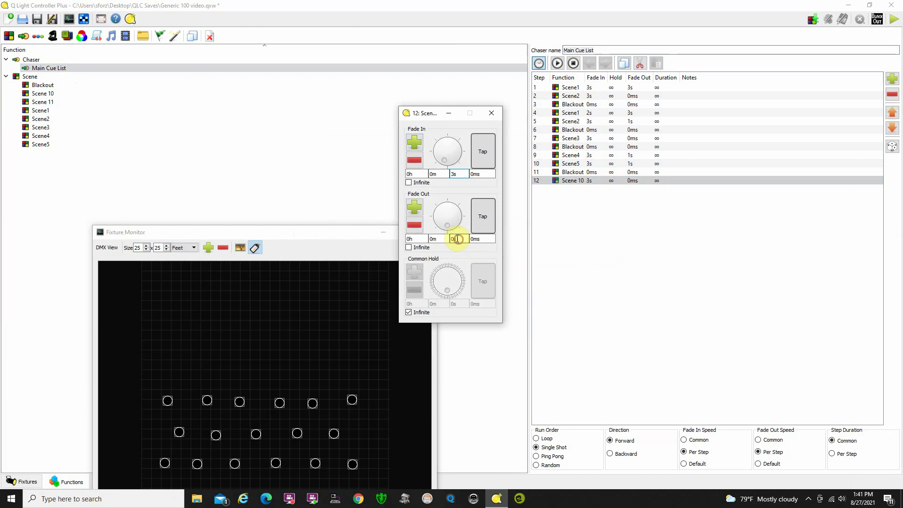
pyautogui.click(492, 113)
# - Add Scene 11 after Scene 10 in the Main Cue List and set that step's fade-in to 2 seconds
pyautogui.click(893, 79)
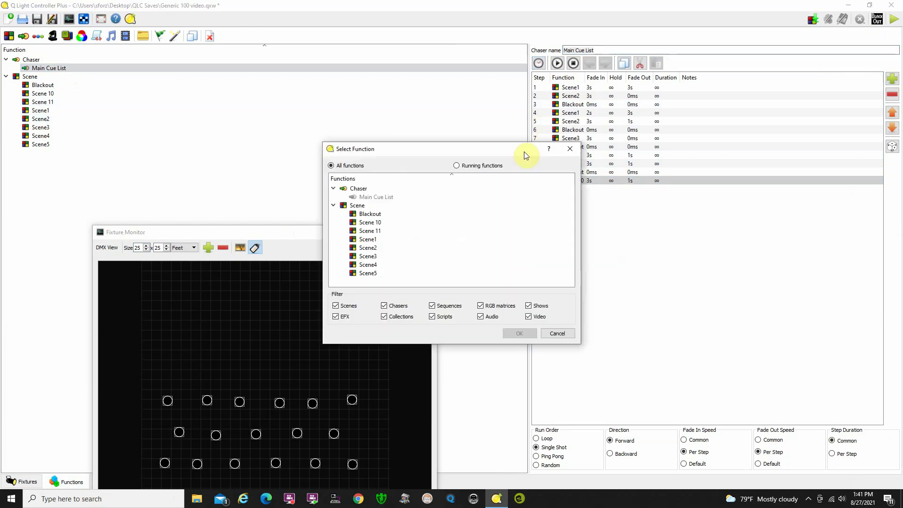
pyautogui.click(381, 229)
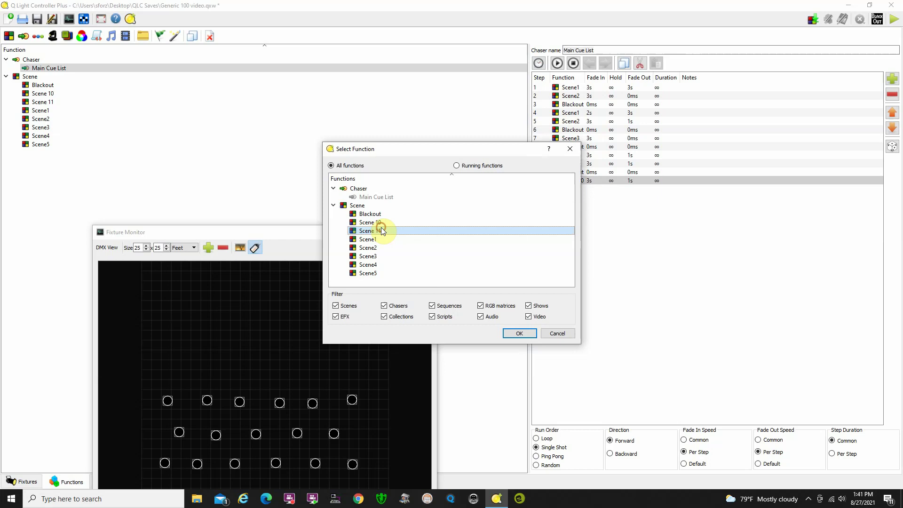
pyautogui.click(519, 333)
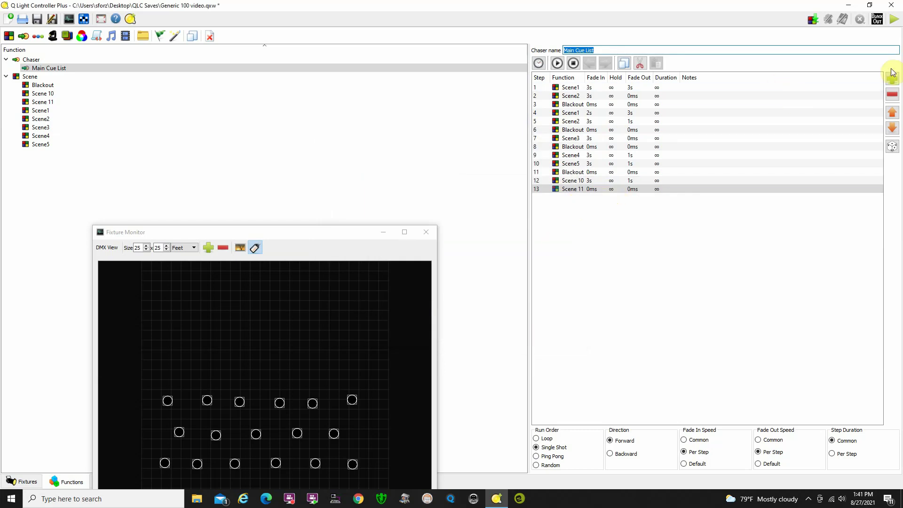
pyautogui.click(538, 63)
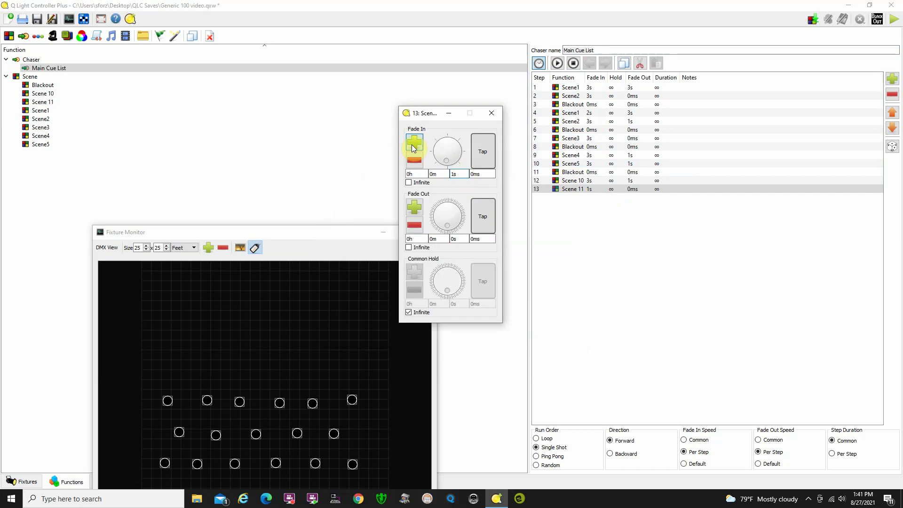
pyautogui.click(412, 145)
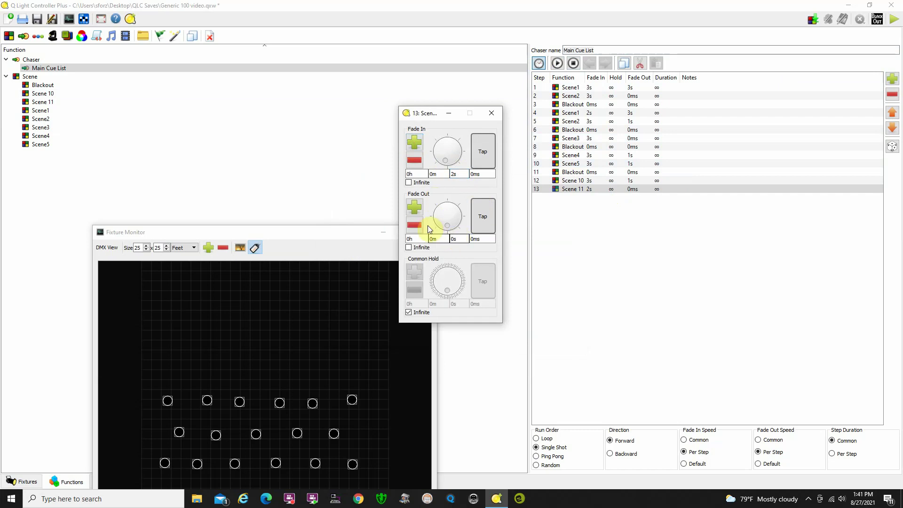
pyautogui.click(491, 112)
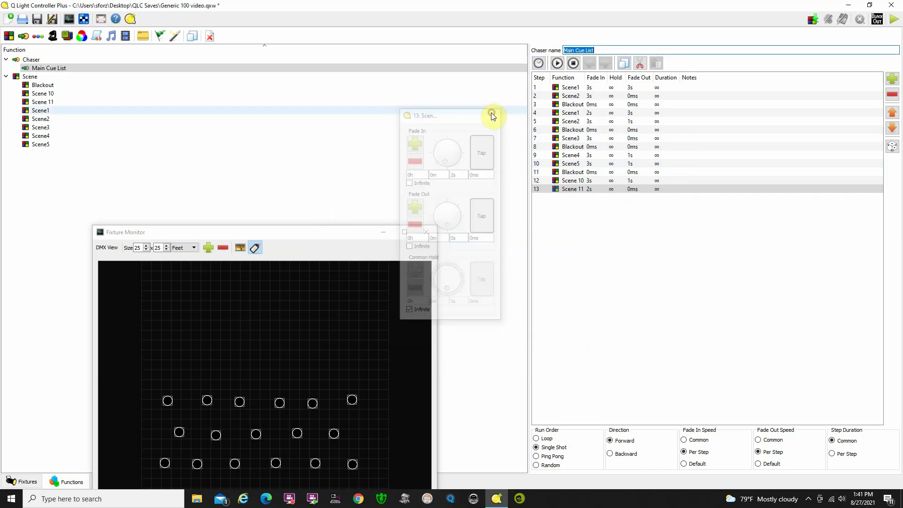
# - Copy the Blackout step at step 11 and paste it after the Scene 11 step in the Main Cue List
pyautogui.click(585, 172)
pyautogui.click(624, 63)
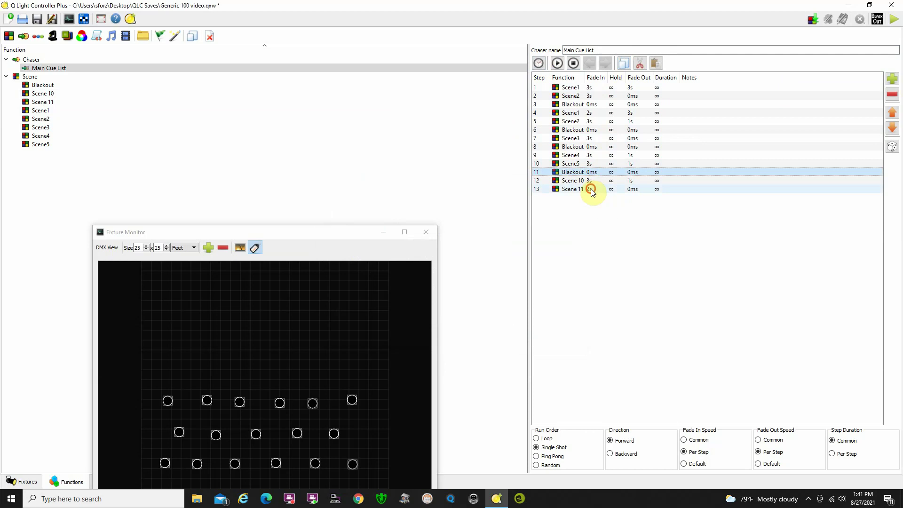
pyautogui.click(591, 189)
pyautogui.click(657, 64)
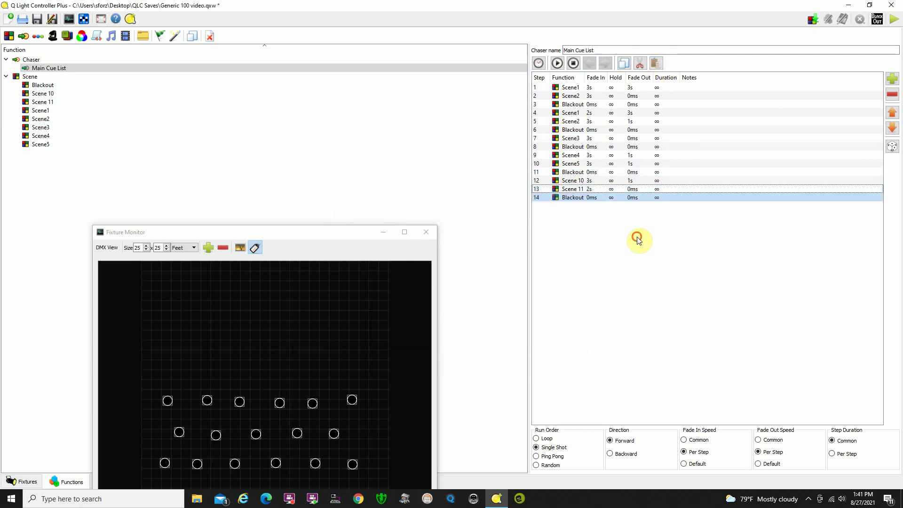